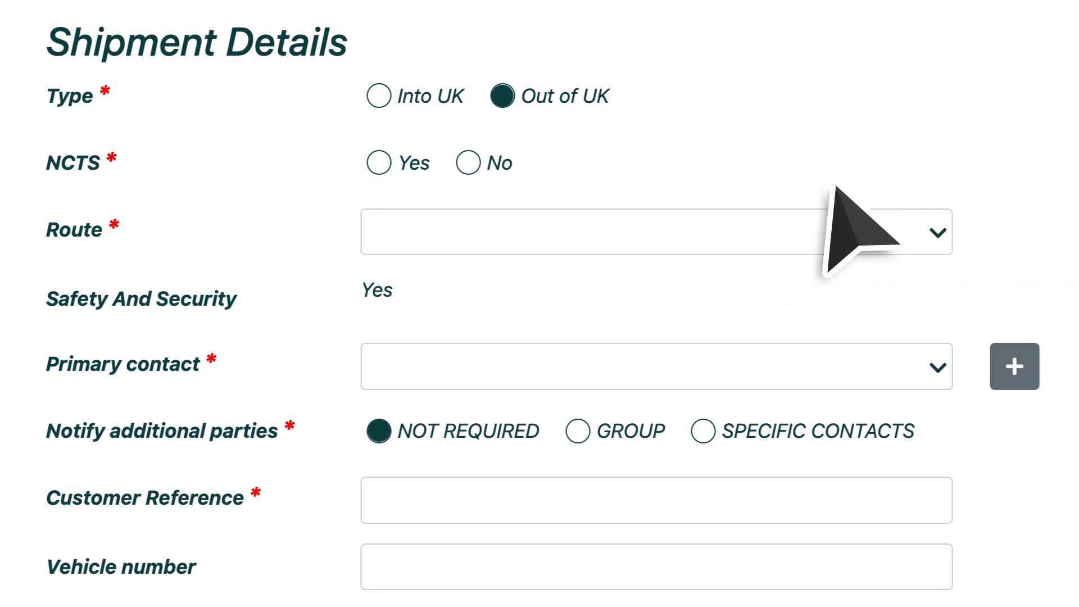
Set NCTS to Yes for the outbound shipment and choose the DOVER to CALAIS route
left_click(375, 162)
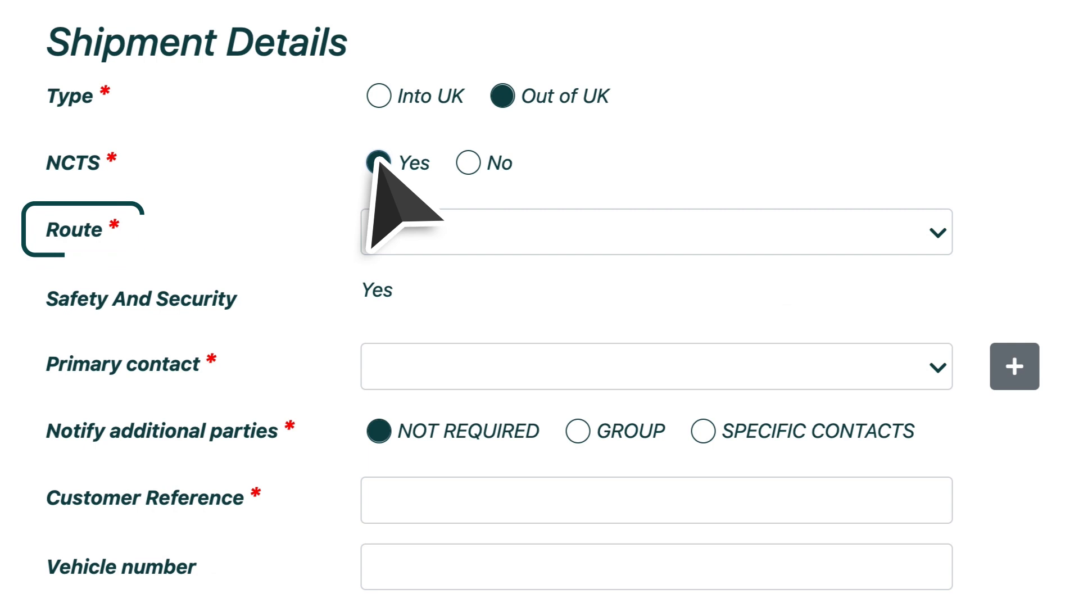
left_click(543, 226)
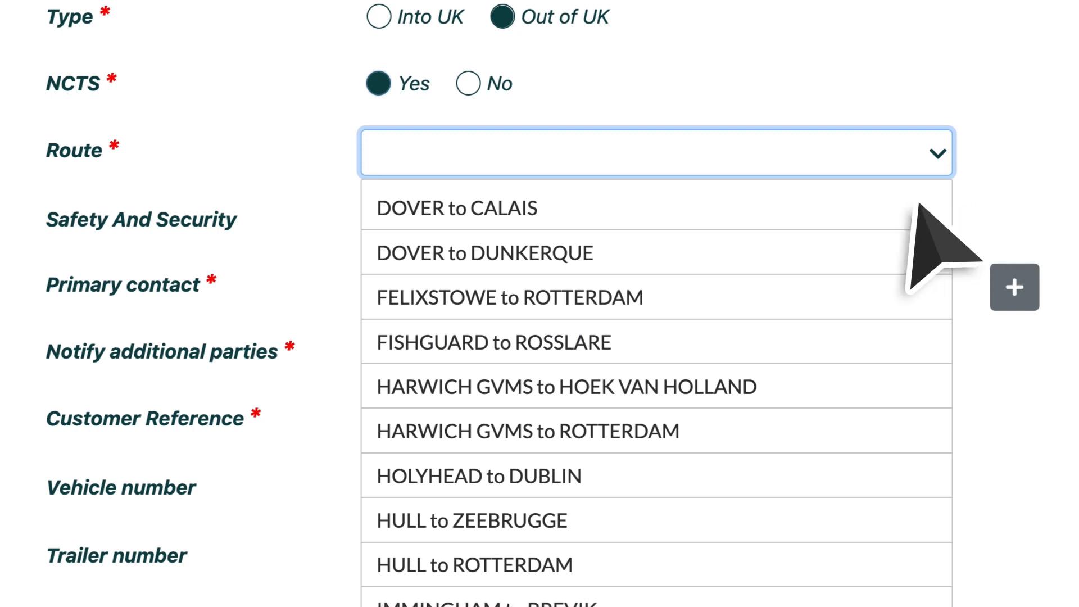
left_click(586, 204)
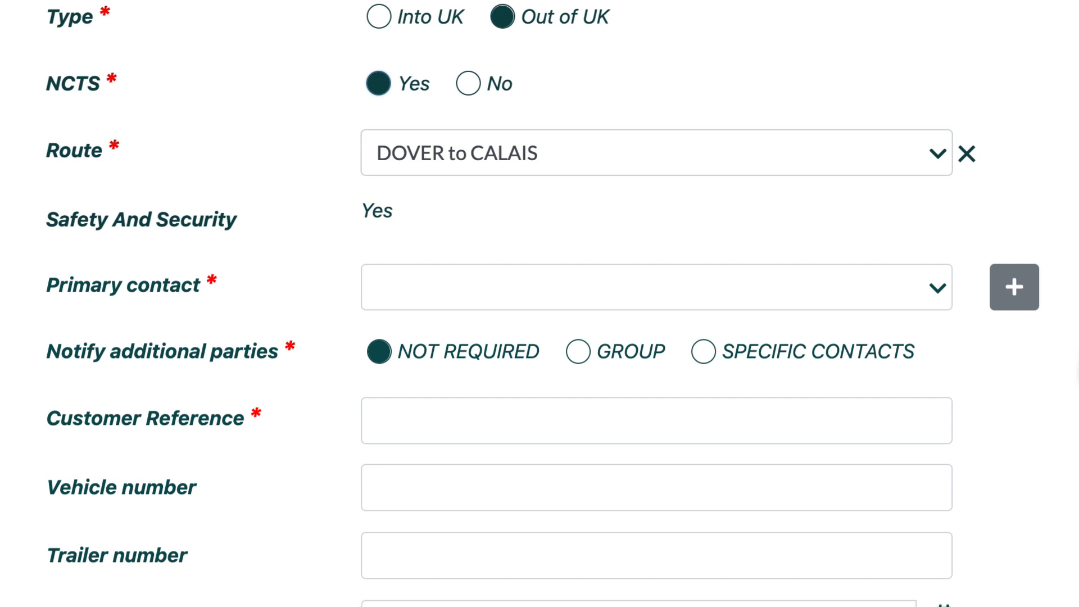
Choose the existing test user as the shipment's primary contact
left_click(643, 292)
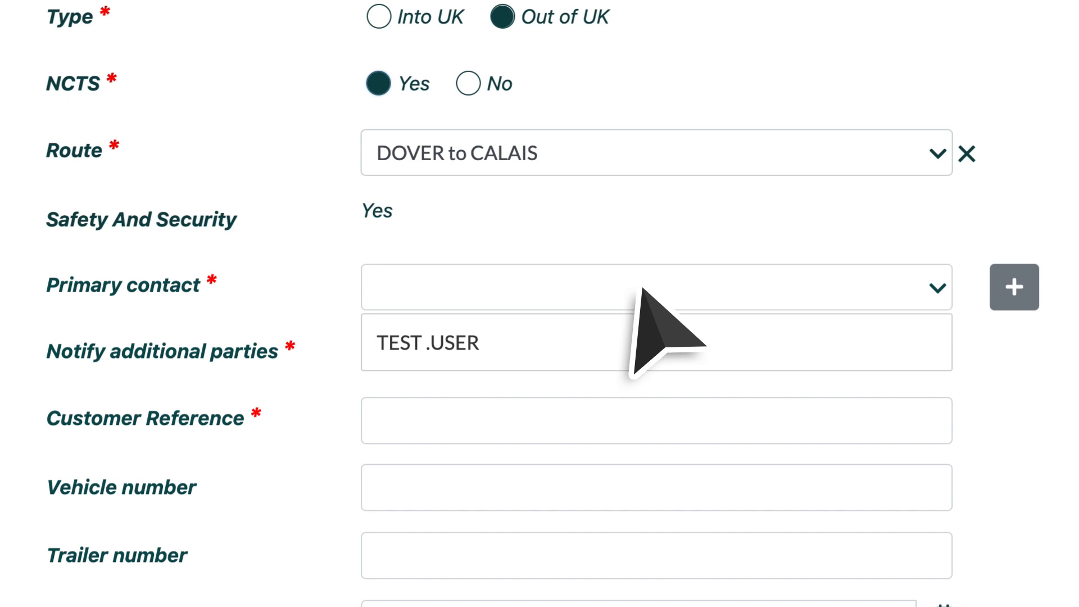
left_click(498, 343)
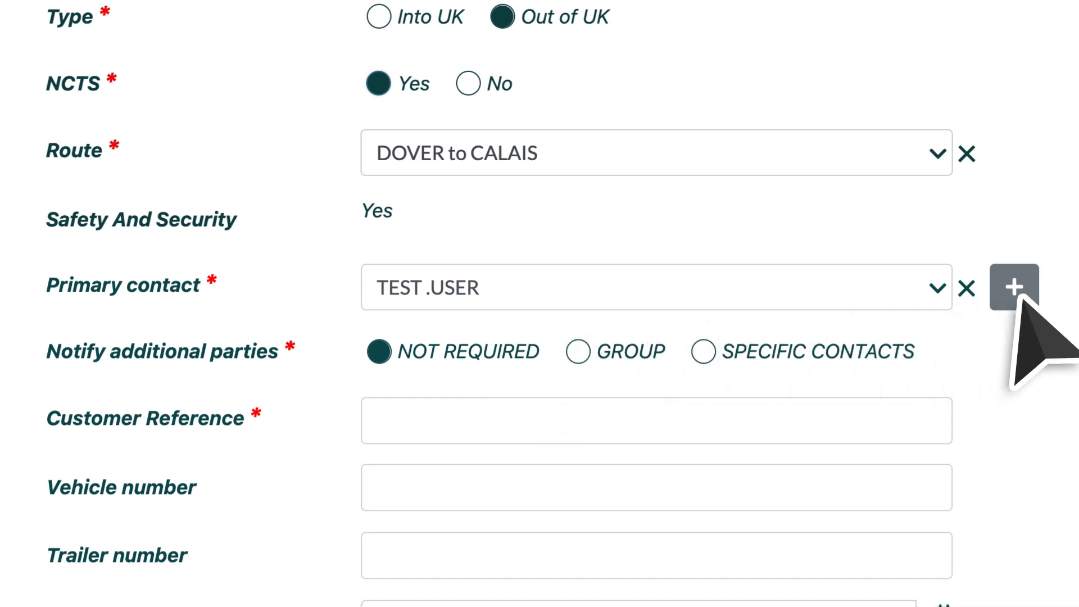
Create and save a new primary contact with the contact's first name, last name, email address and telephone number
left_click(1015, 294)
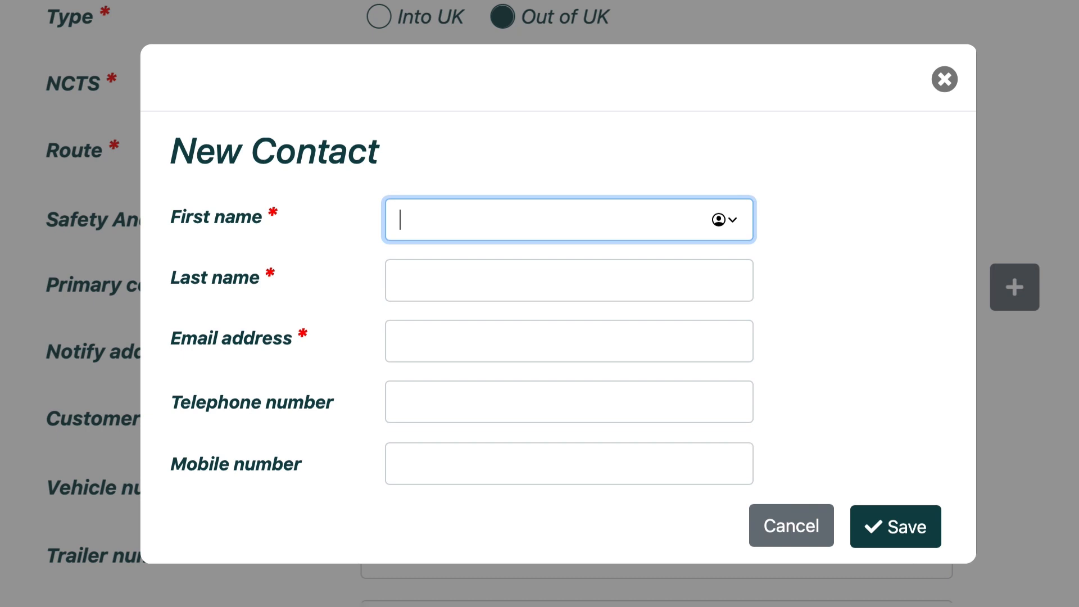
type("JOHN")
key("Tab")
type("dOE")
key("Tab")
type("JOHN@T")
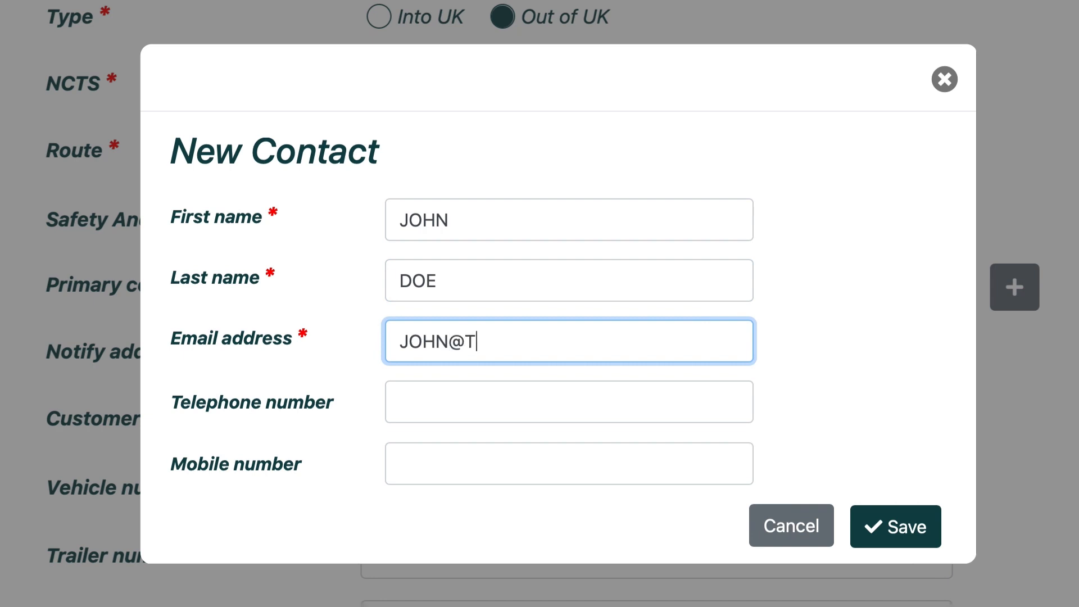
type("EST.COM")
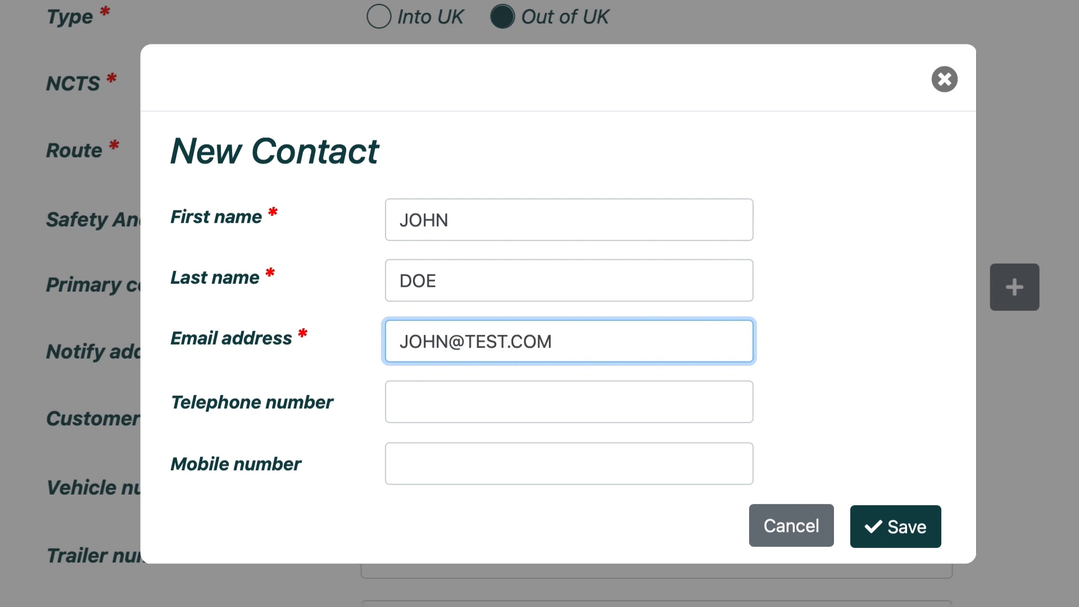
key("Tab")
type("012345")
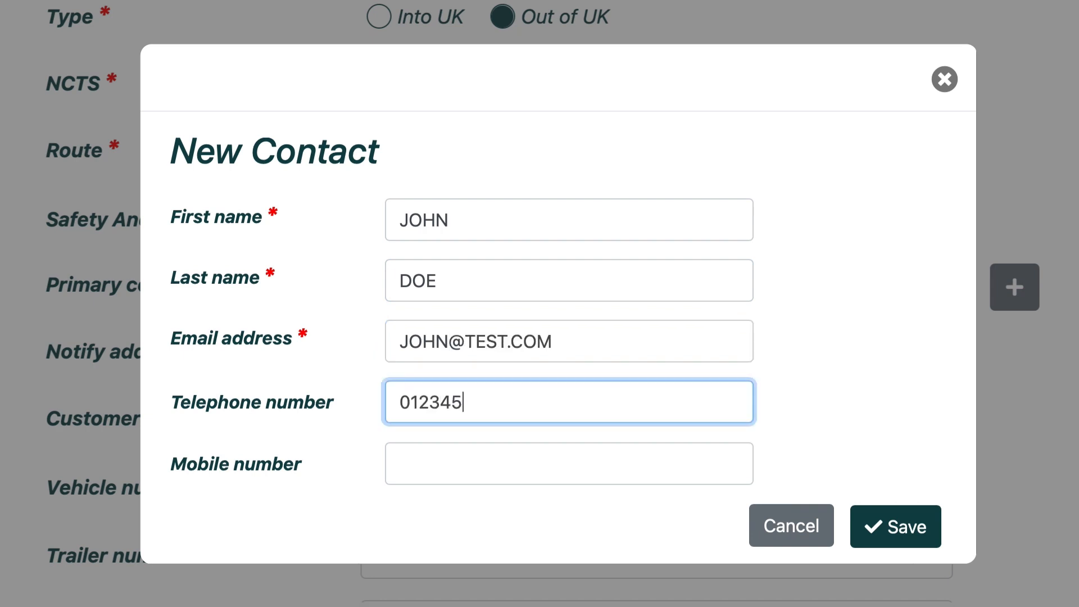
type("67890")
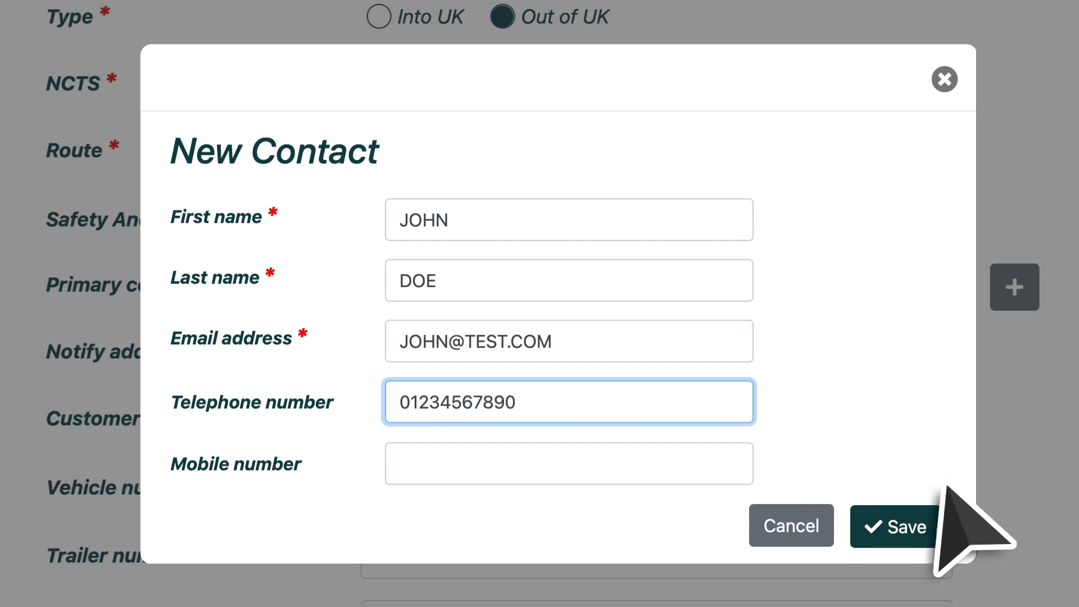
left_click(902, 525)
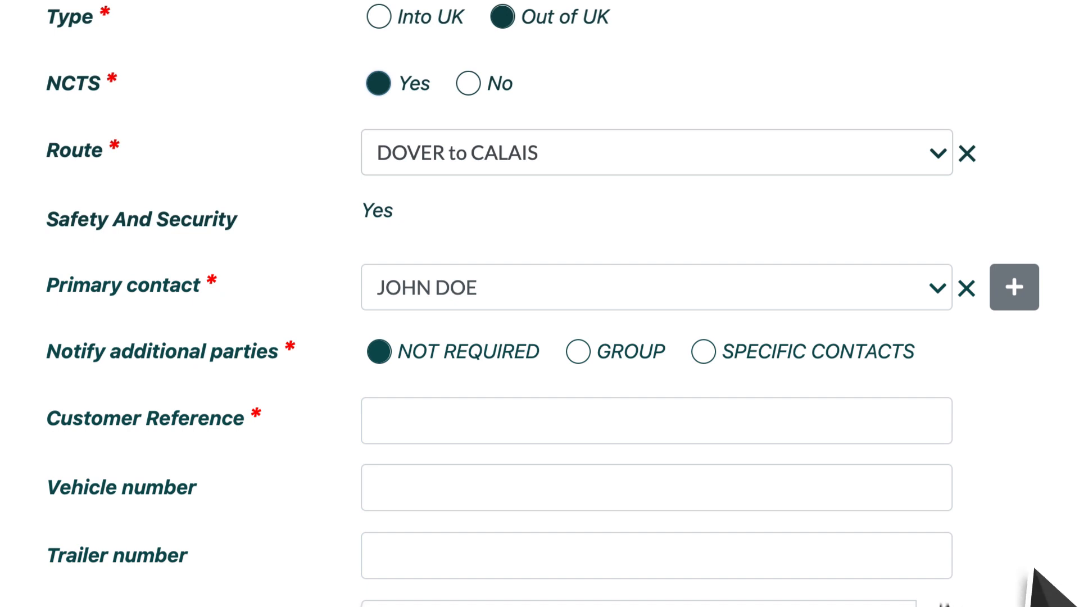
Set the additional parties notification to GROUP and choose TEST GROUP
left_click(577, 351)
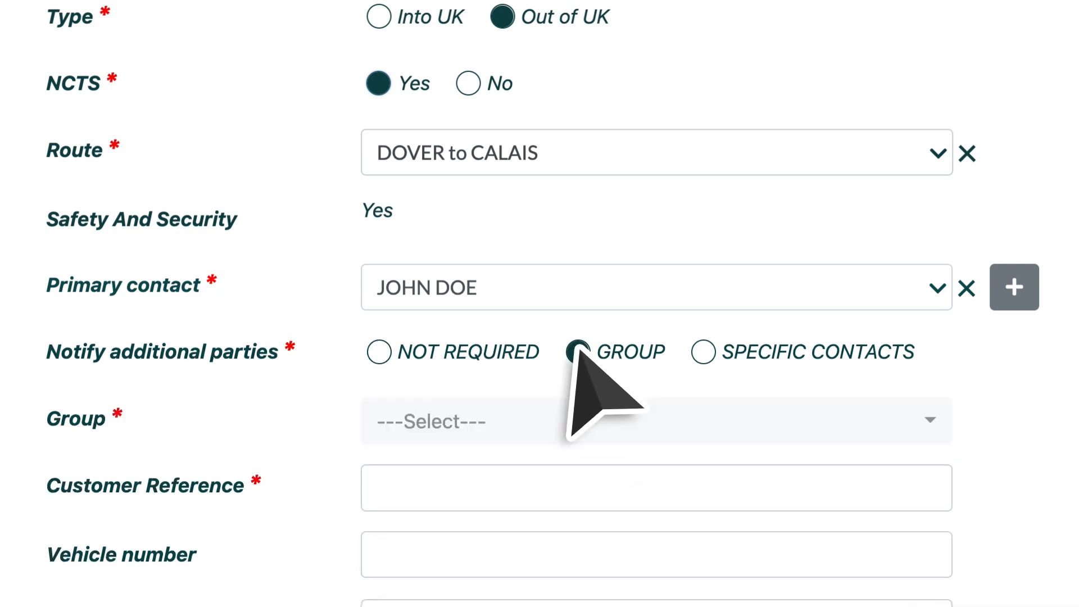
left_click(606, 419)
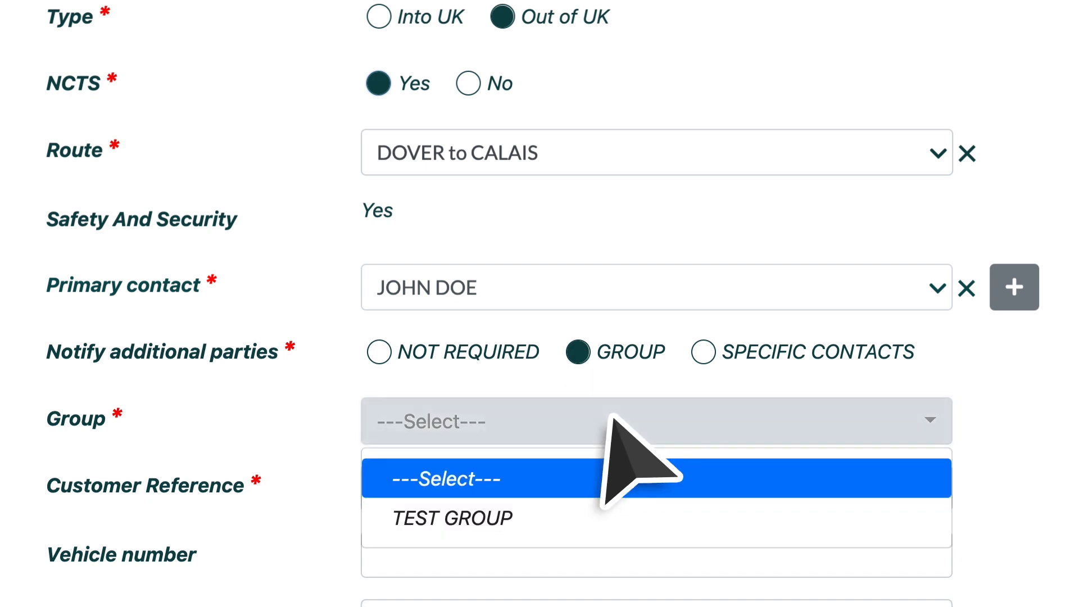
left_click(633, 512)
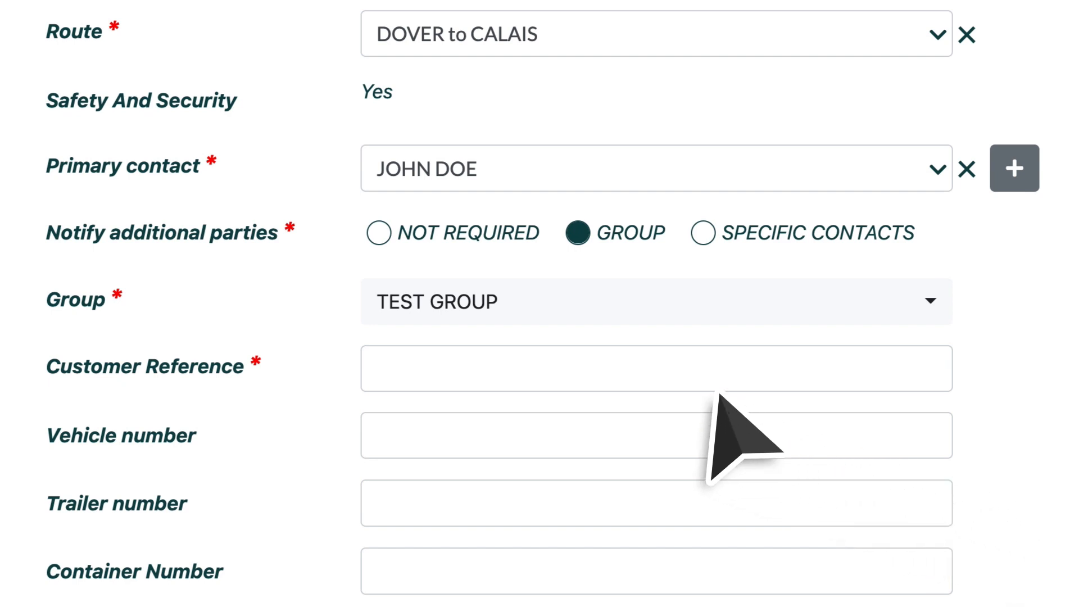
Enter the customer reference and set the vehicle number to AB123CD
left_click(648, 369)
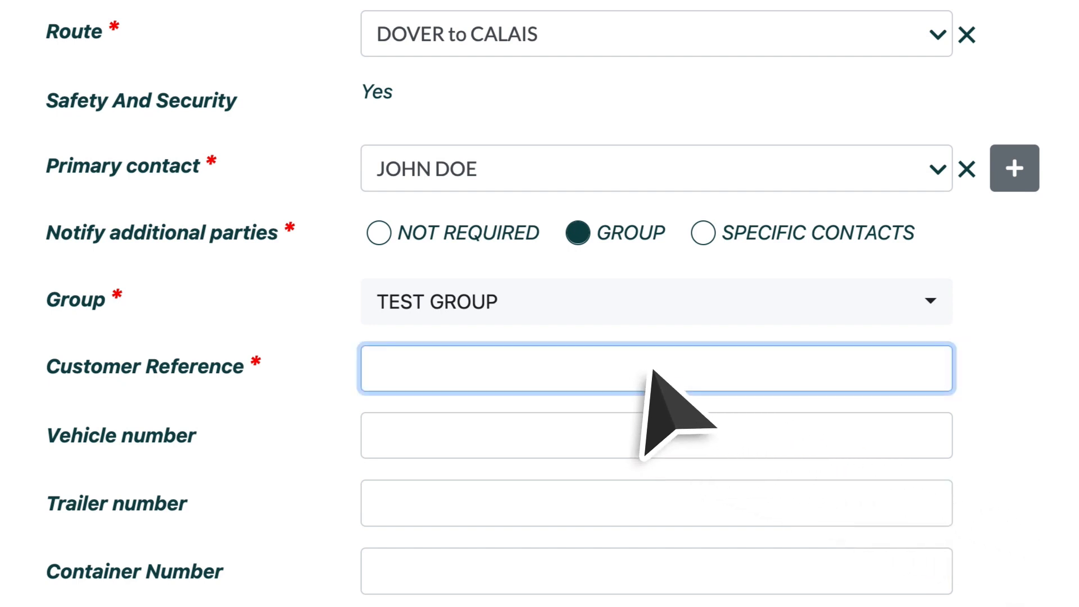
type("ABC123")
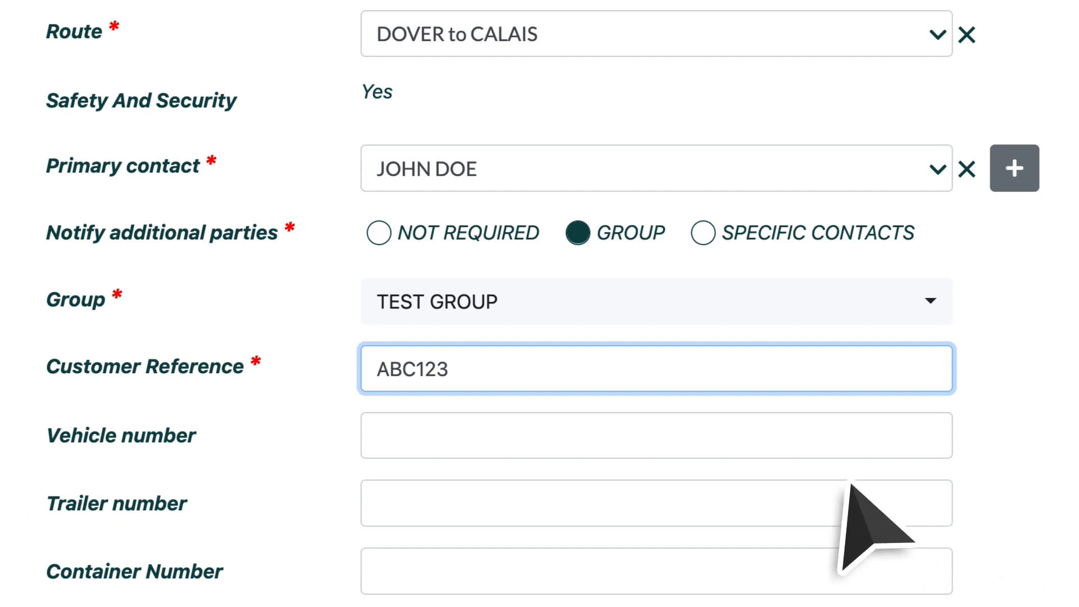
left_click(606, 434)
type("a")
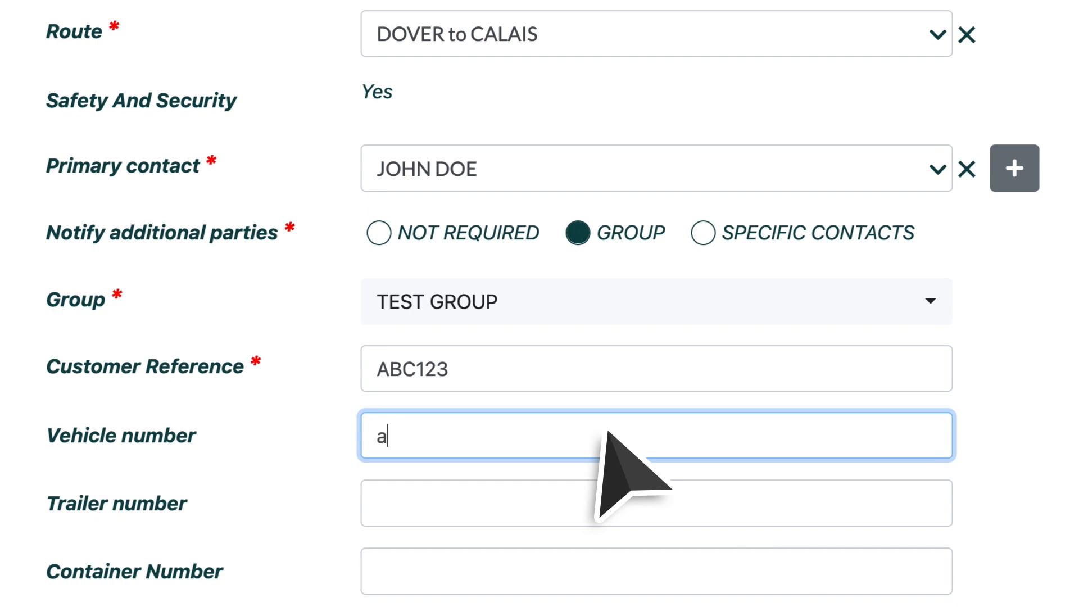
type("b123cd")
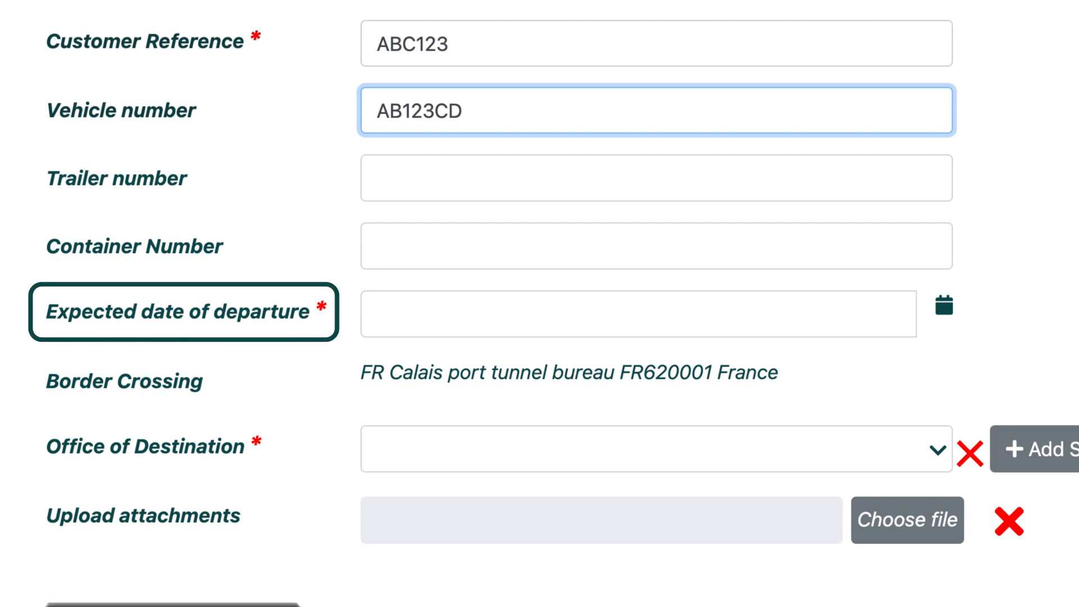
Set the expected date of departure to 01/01/2023
left_click(610, 310)
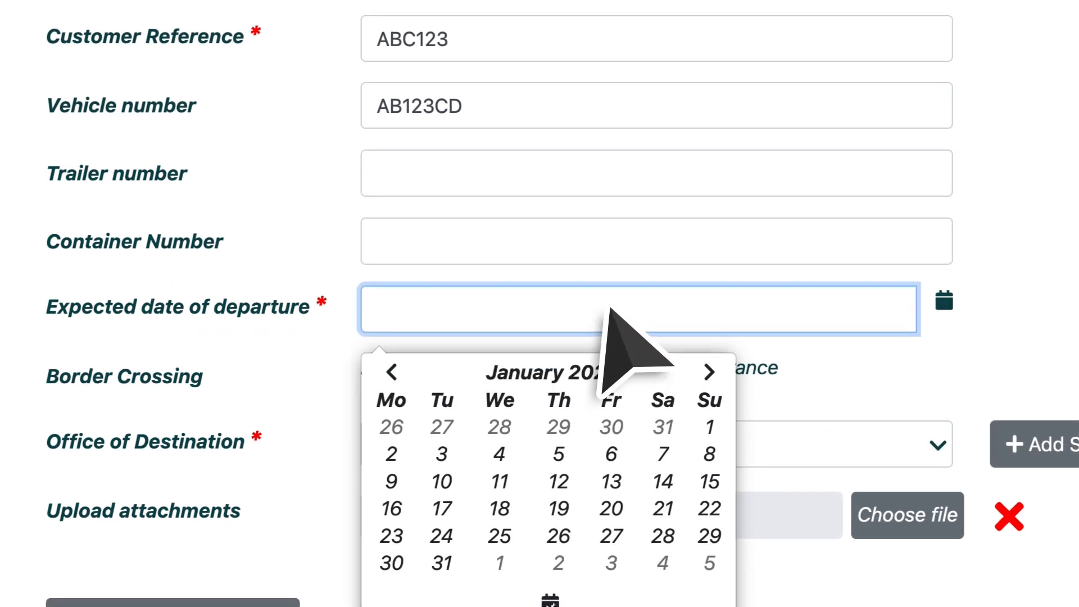
scroll(610, 309, "down", 3)
scroll(610, 308, "down", 2)
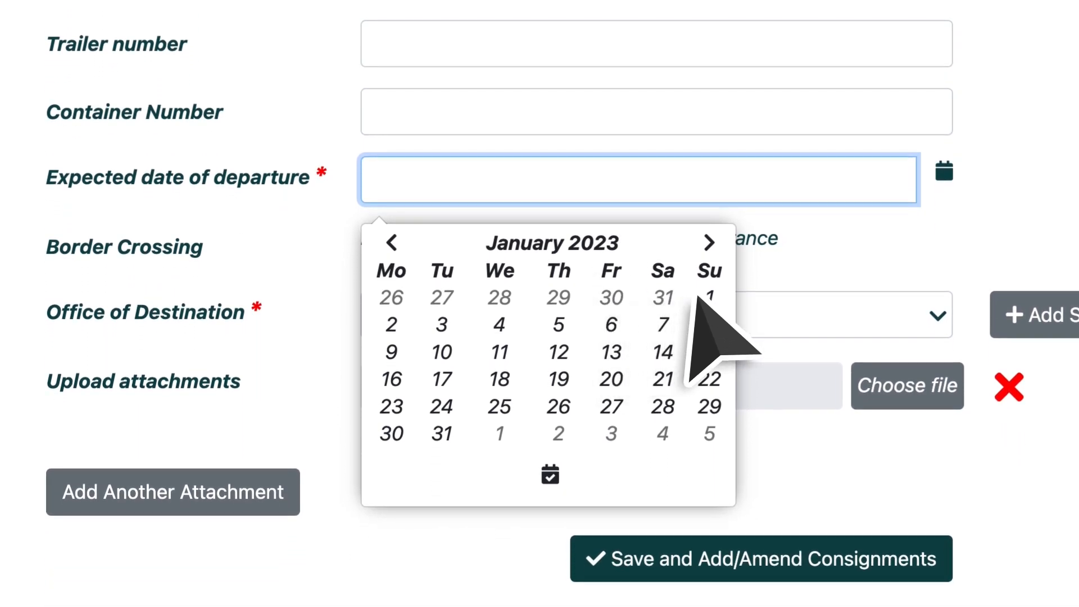
left_click(709, 296)
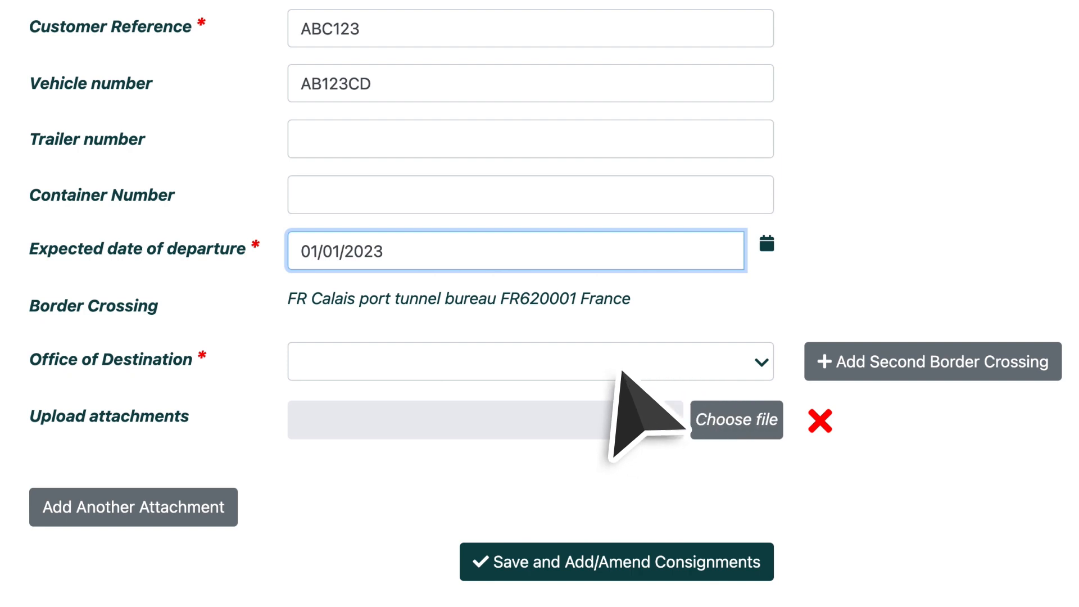
Look up office code 277100 and set the office of destination to IT MILANO 1 IT277100 Italy
left_click(520, 361)
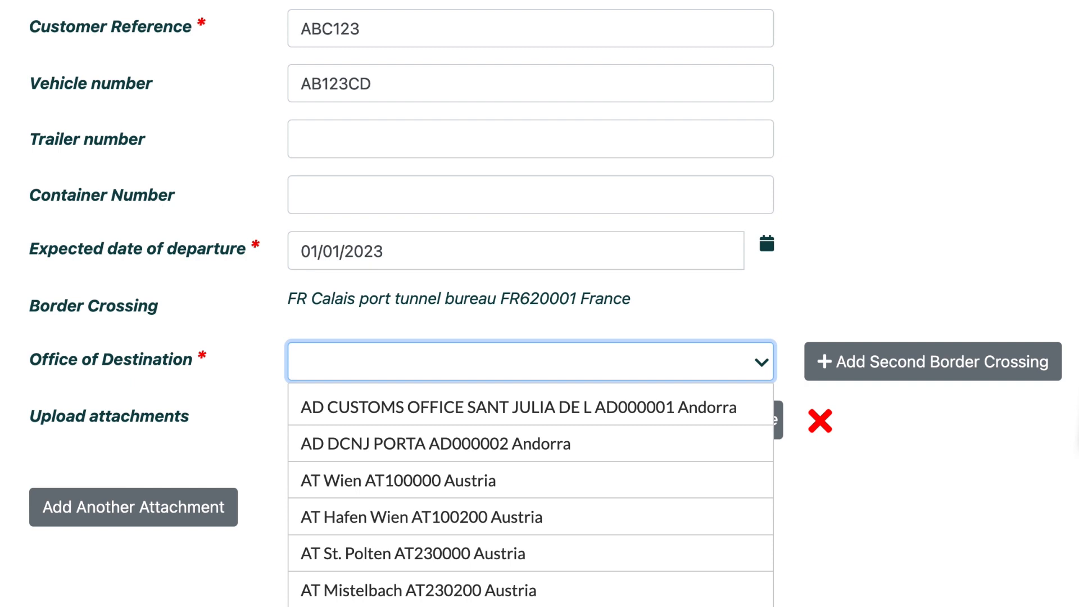
type("277100")
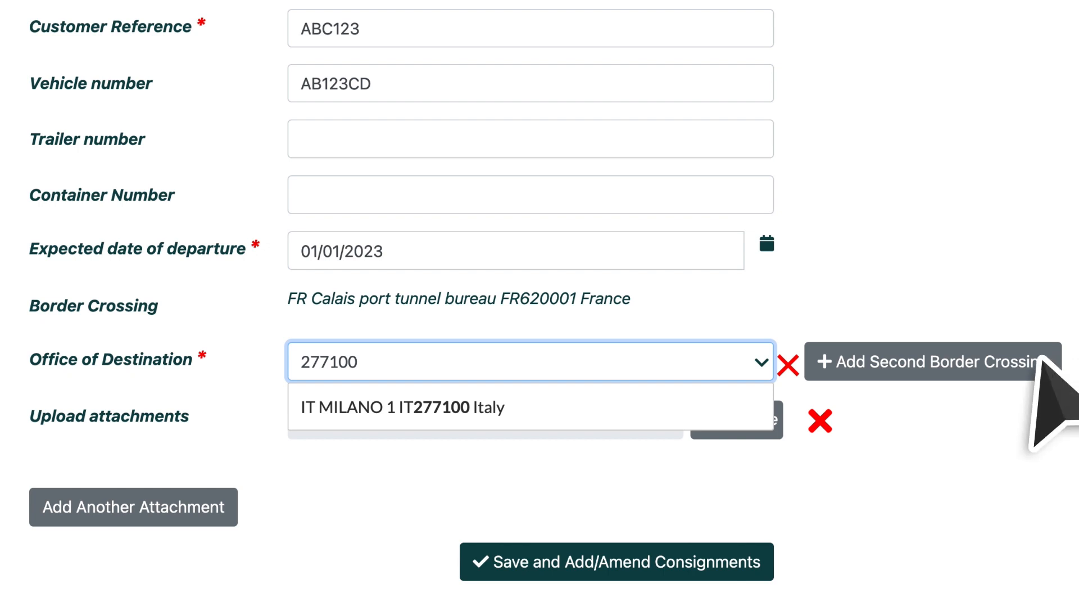
left_click(560, 400)
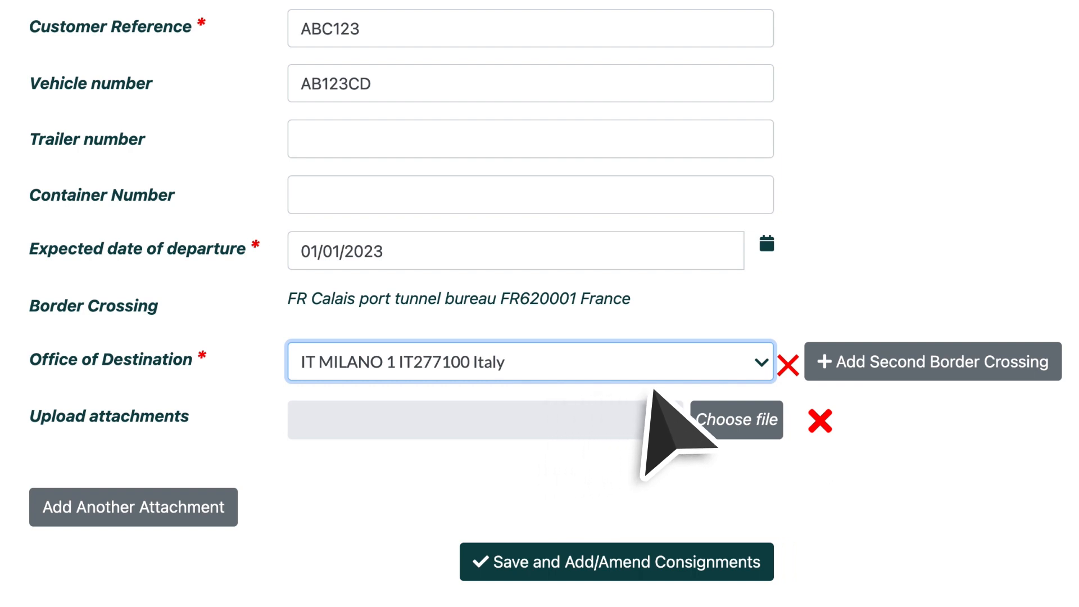
Add a second border crossing and set it to CH Zoll Nord - Basel/St.Louis Aut CH001841 Switzerland, found by code 001841
left_click(863, 364)
type("001841")
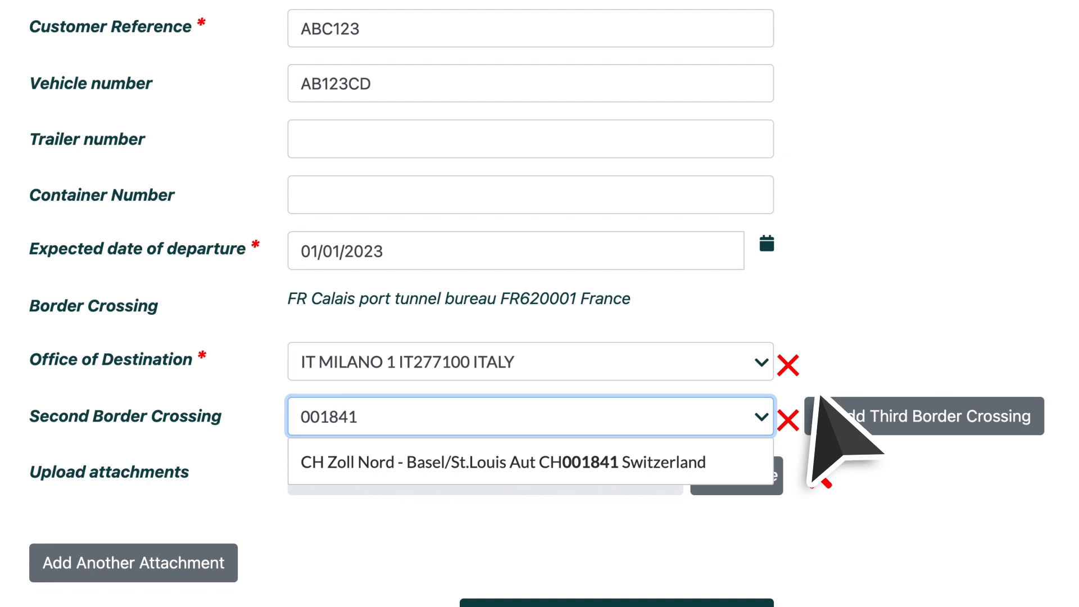
left_click(697, 461)
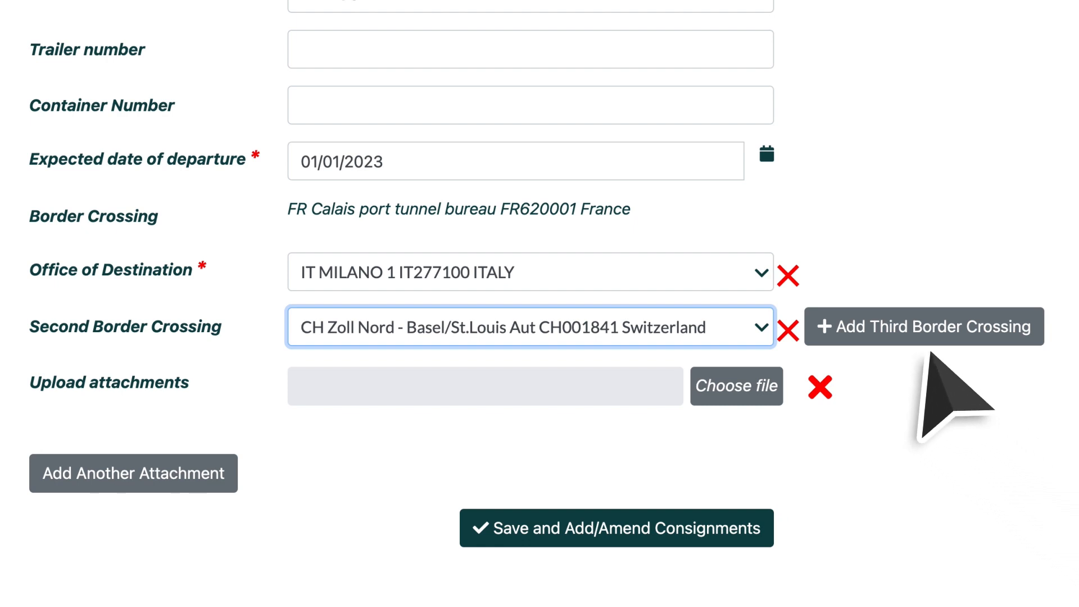
Add a third border crossing and set it to IT PONTE CHIASSO IT275105 Italy, found by code 275105
left_click(910, 331)
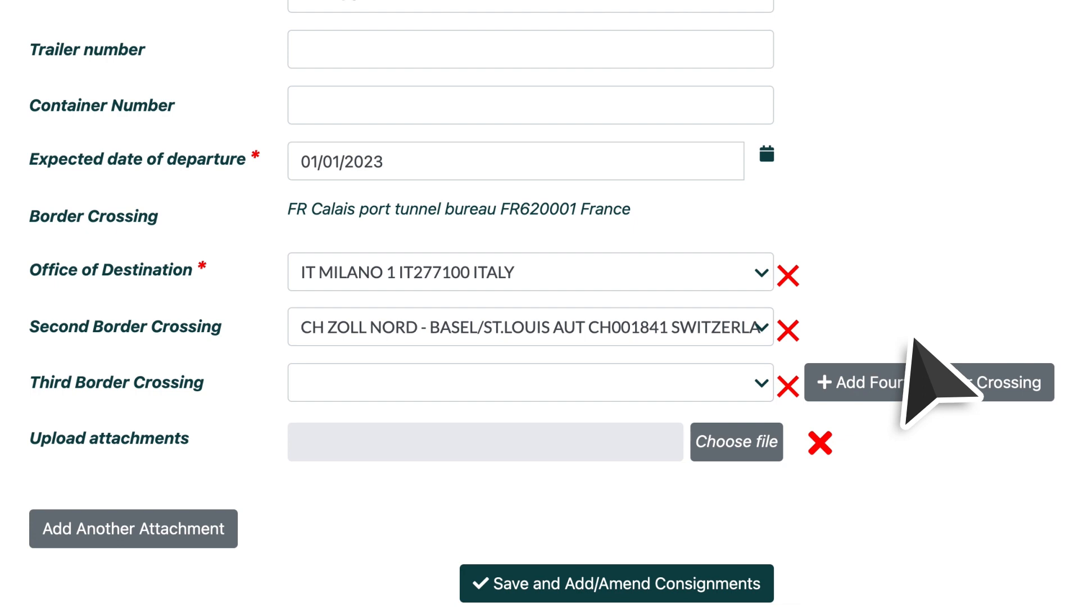
key("Tab")
type("275105")
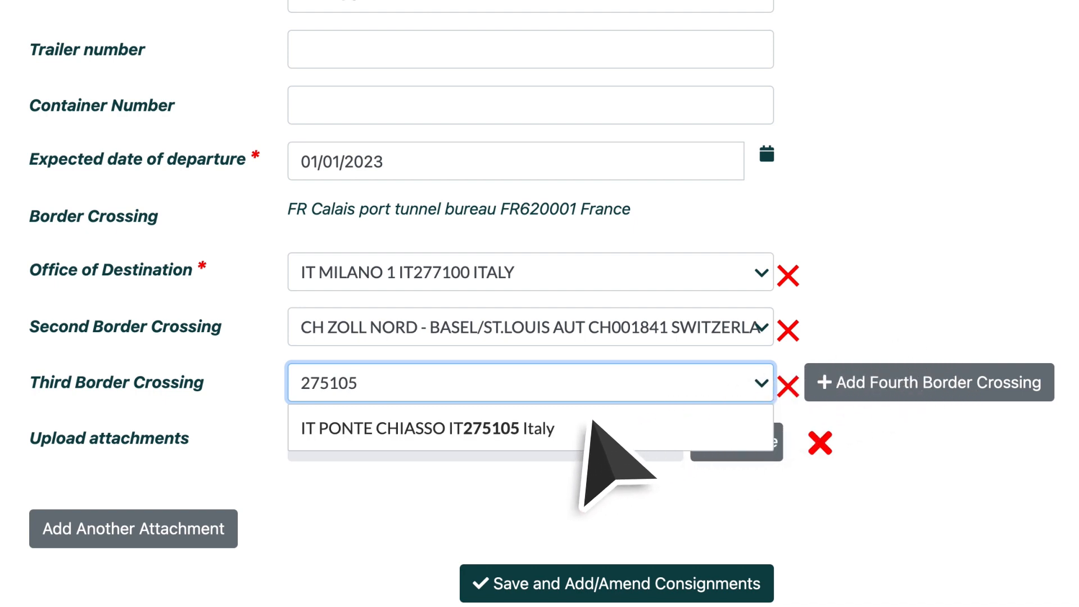
left_click(590, 427)
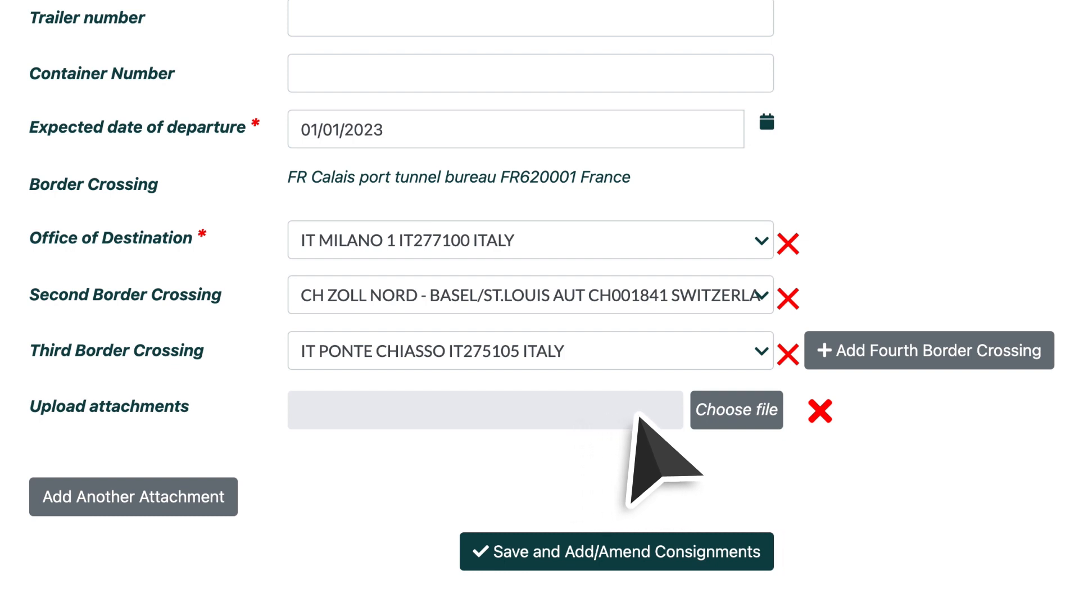
Attach Export Invoice.pdf to the shipment, and save the shipment to continue to its consignments
left_click(726, 410)
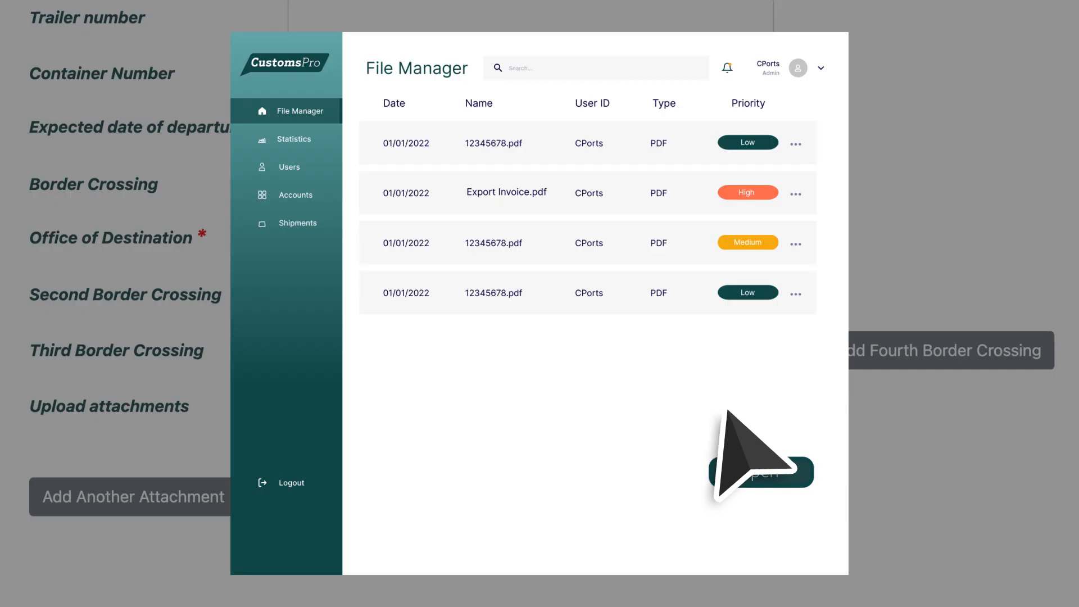
left_click(551, 193)
left_click(792, 471)
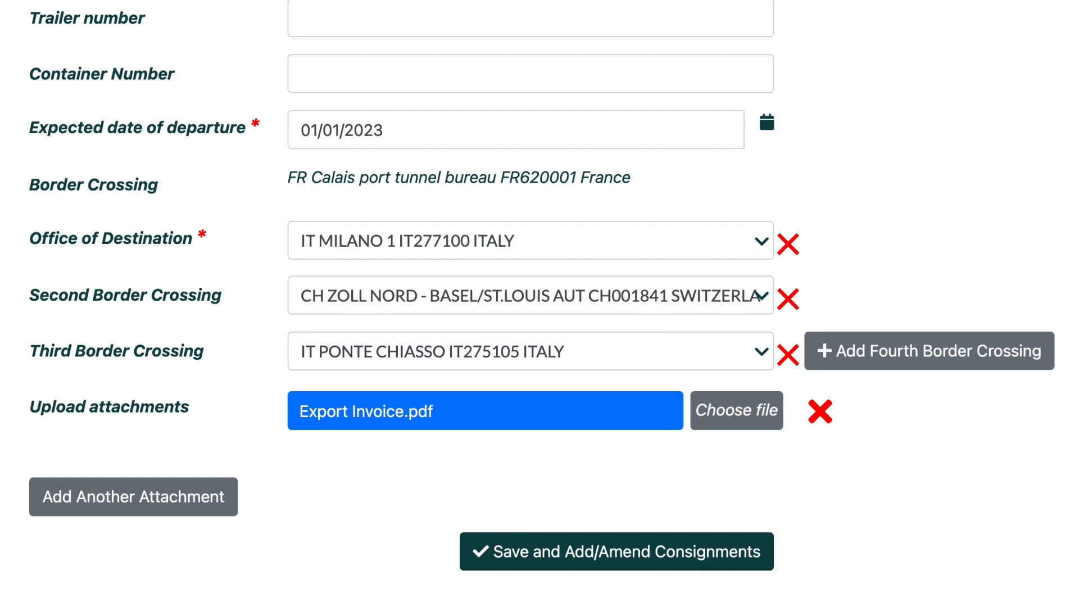
key("Tab")
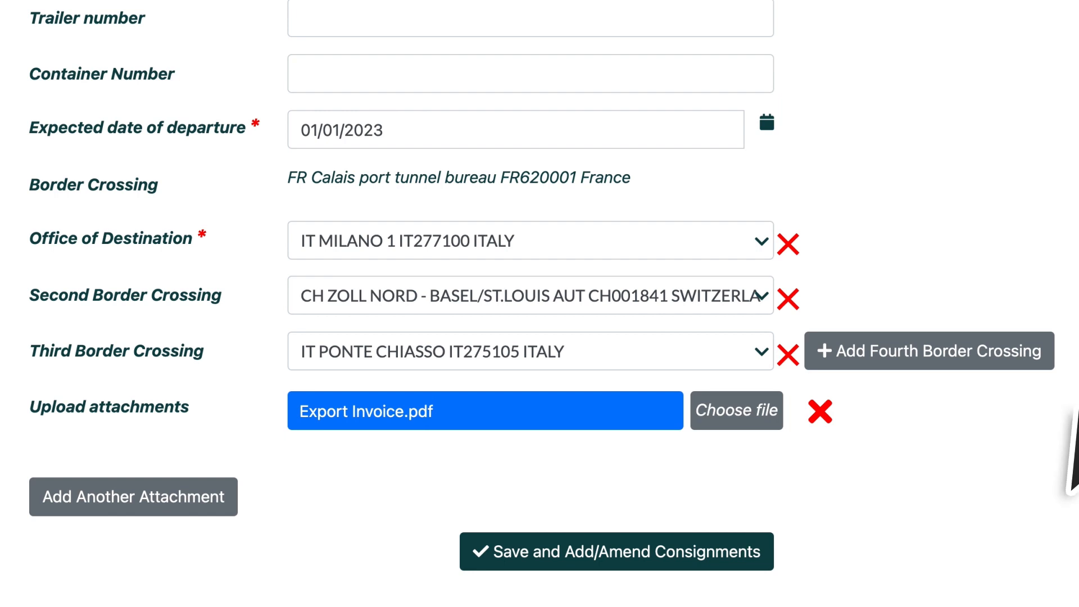
left_click(650, 548)
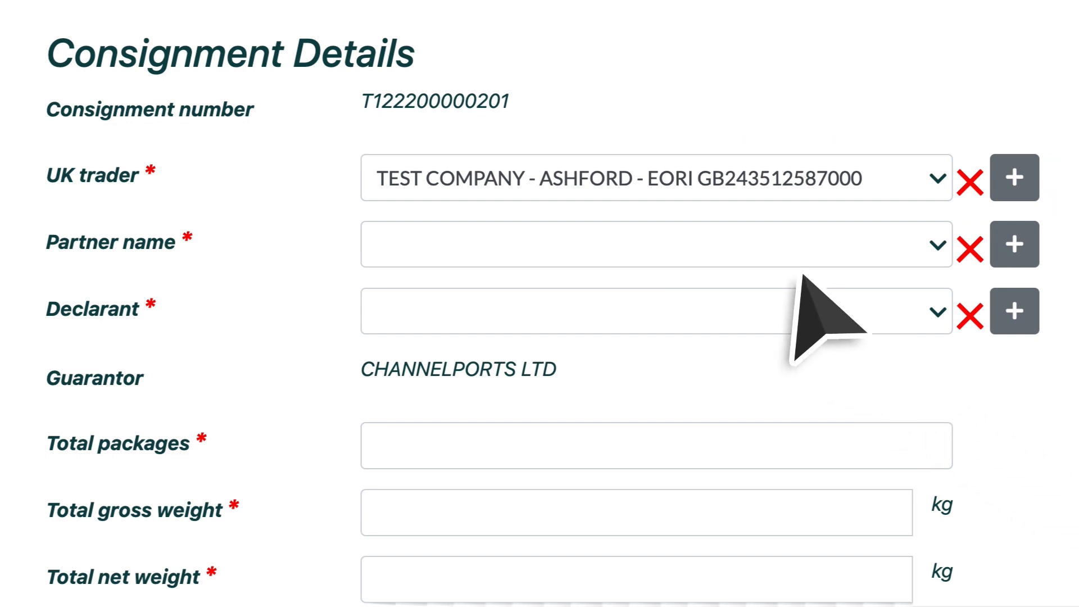
Select TEST COMPANY - ASHFORD as the consignment's UK trader
left_click(649, 183)
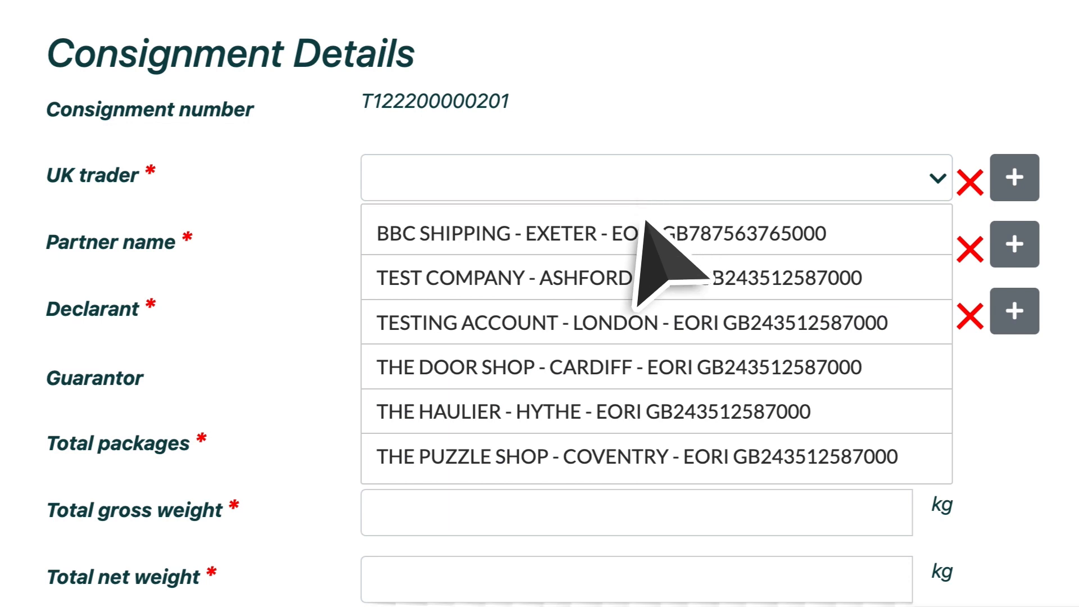
left_click(631, 277)
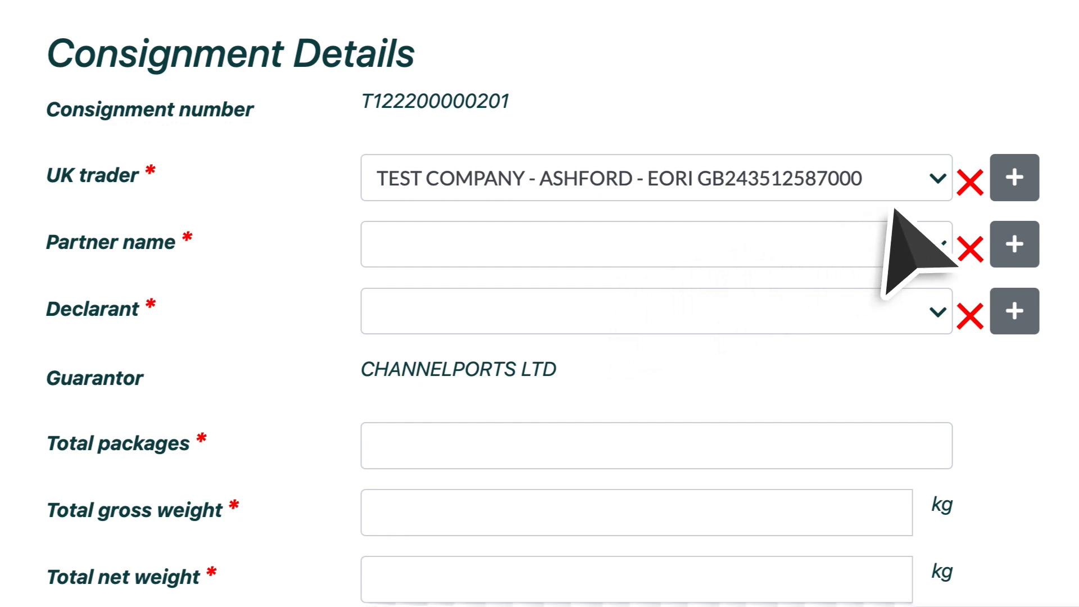
Set the consignment's partner to TEST PARTNER - TEST TOWN, France, and its declarant to CHANNELPORTS LTD - HYTHE
left_click(1009, 179)
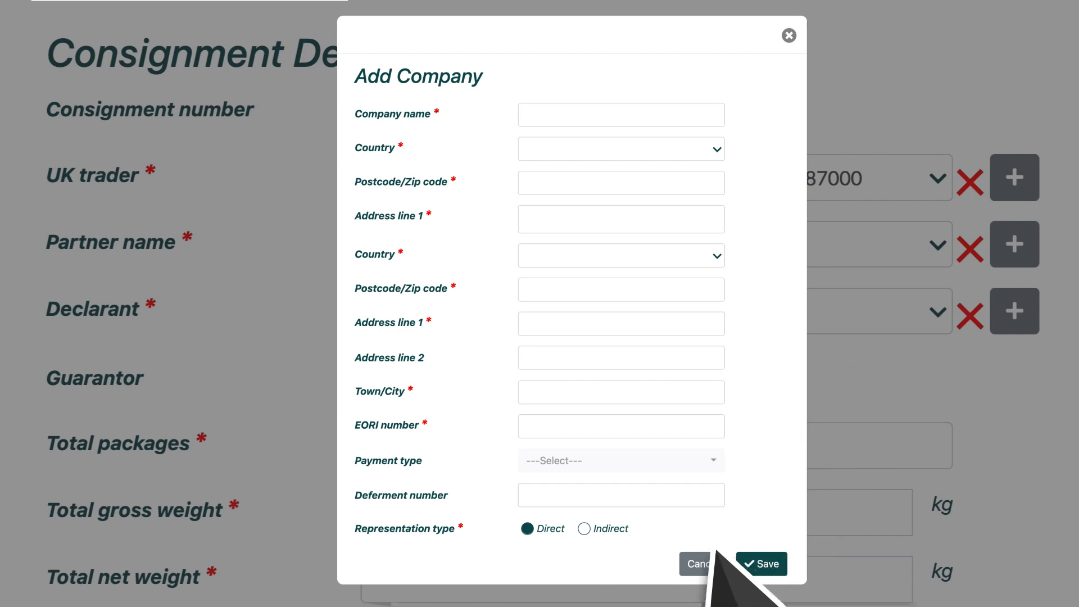
left_click(703, 562)
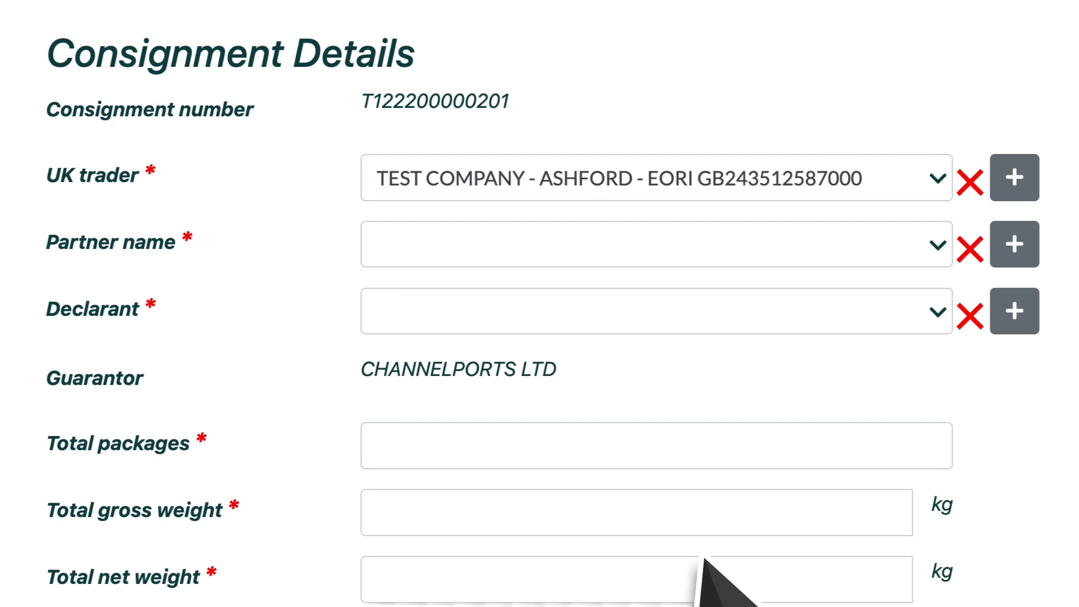
left_click(614, 253)
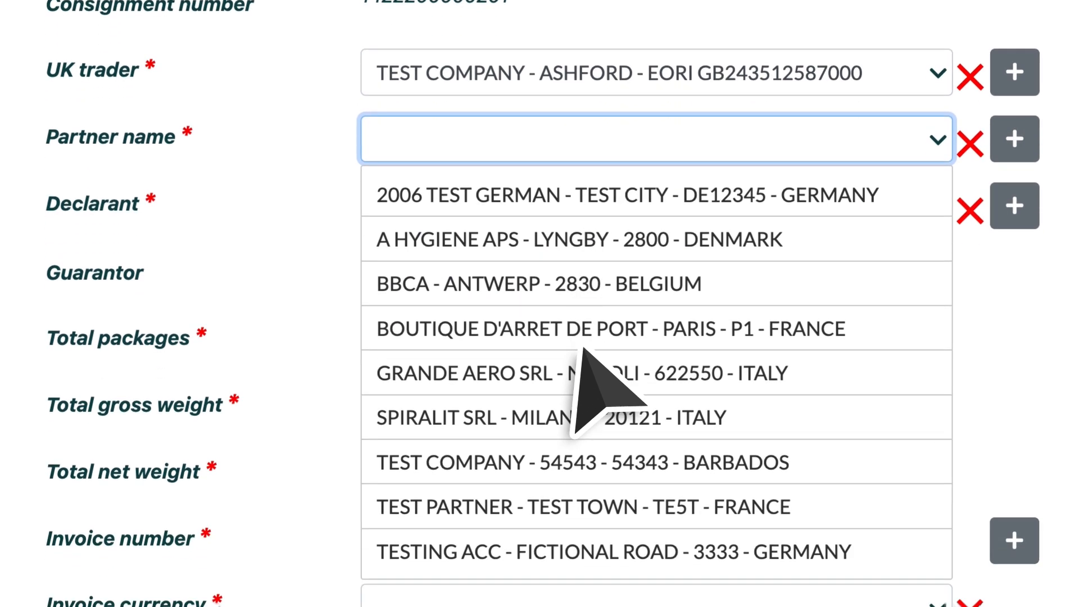
left_click(550, 490)
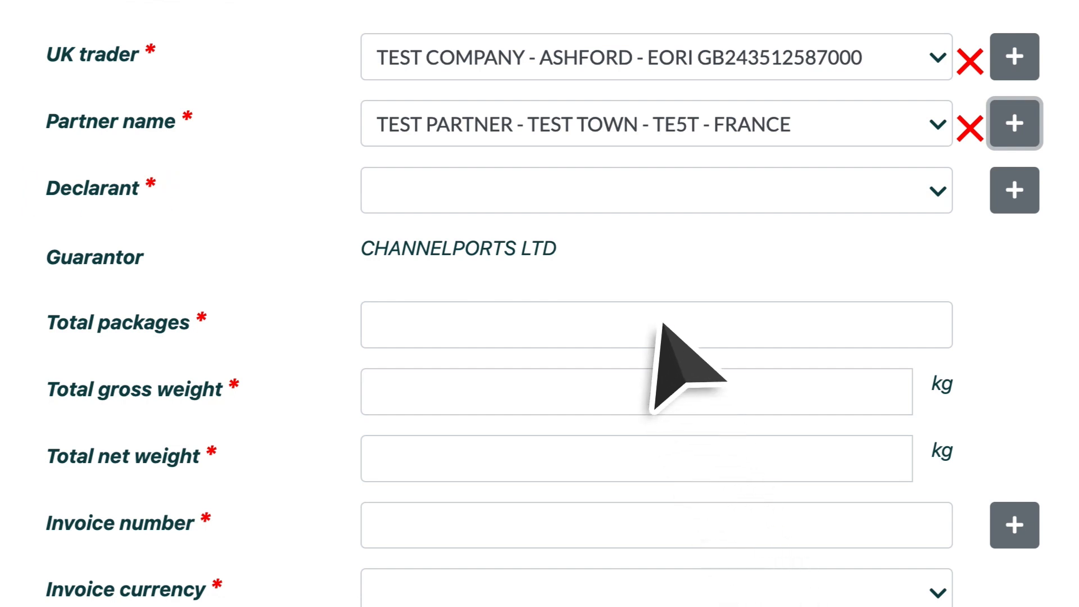
left_click(602, 190)
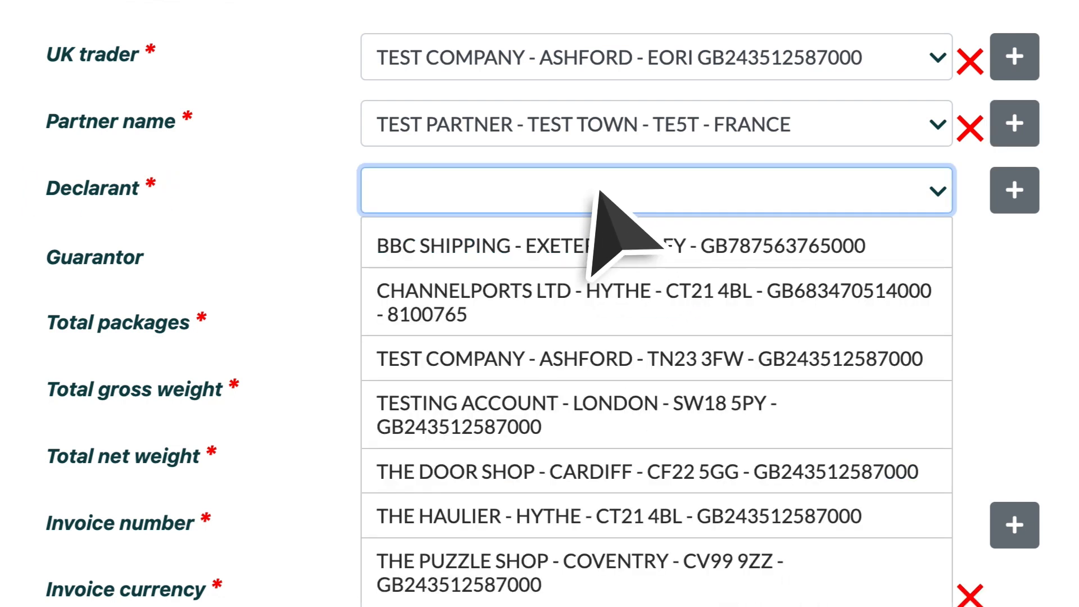
left_click(553, 294)
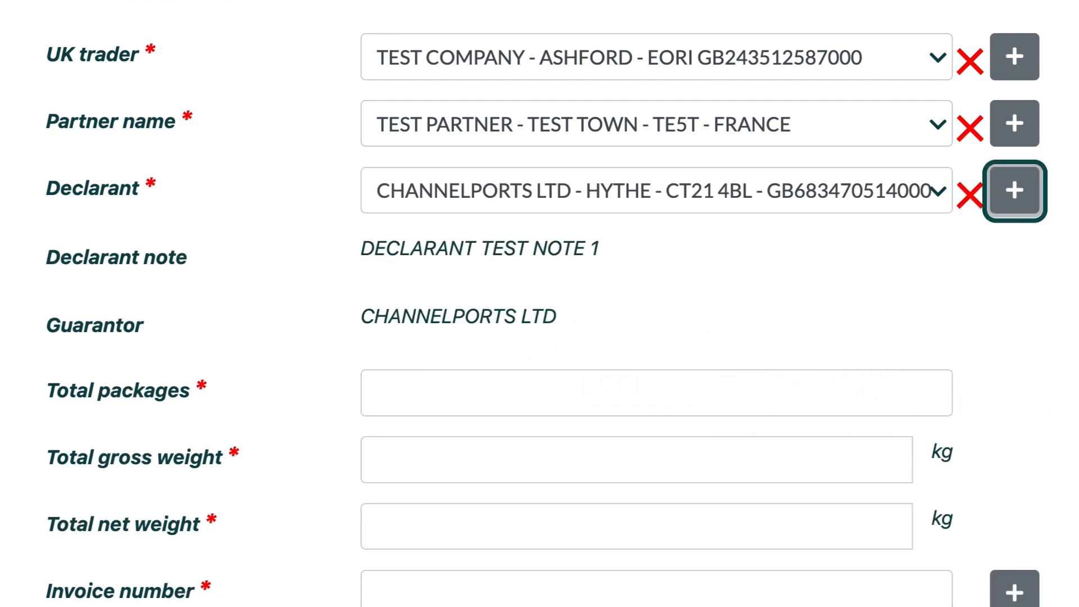
Enter the consignment totals: 5000 packages, 975.5 kg gross weight and 820 kg net weight
scroll(539, 304, "down", 1)
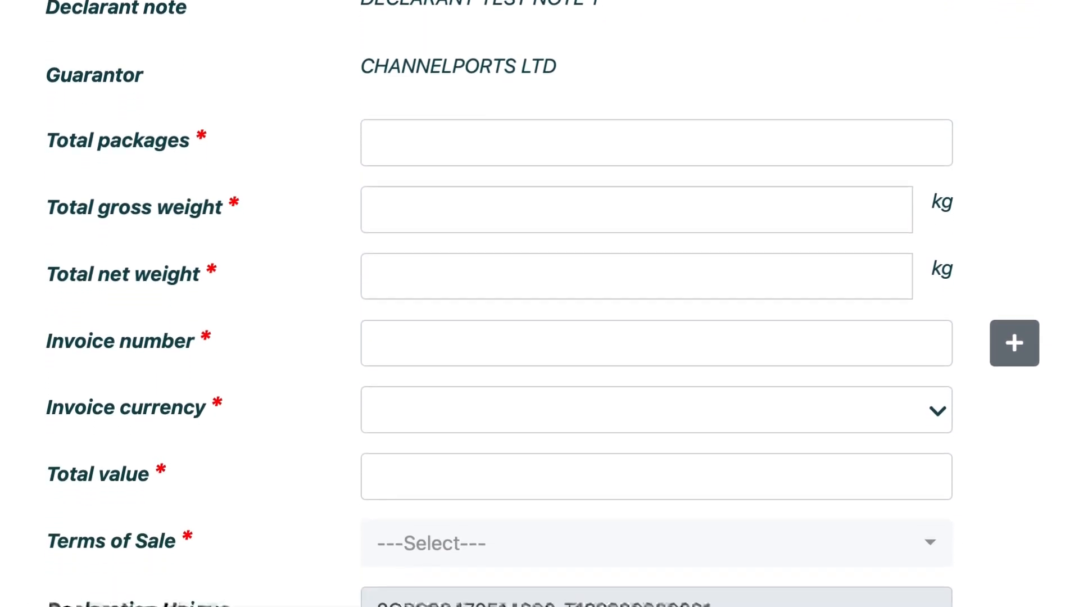
left_click(657, 89)
type("5000")
key("Tab")
type("975.5")
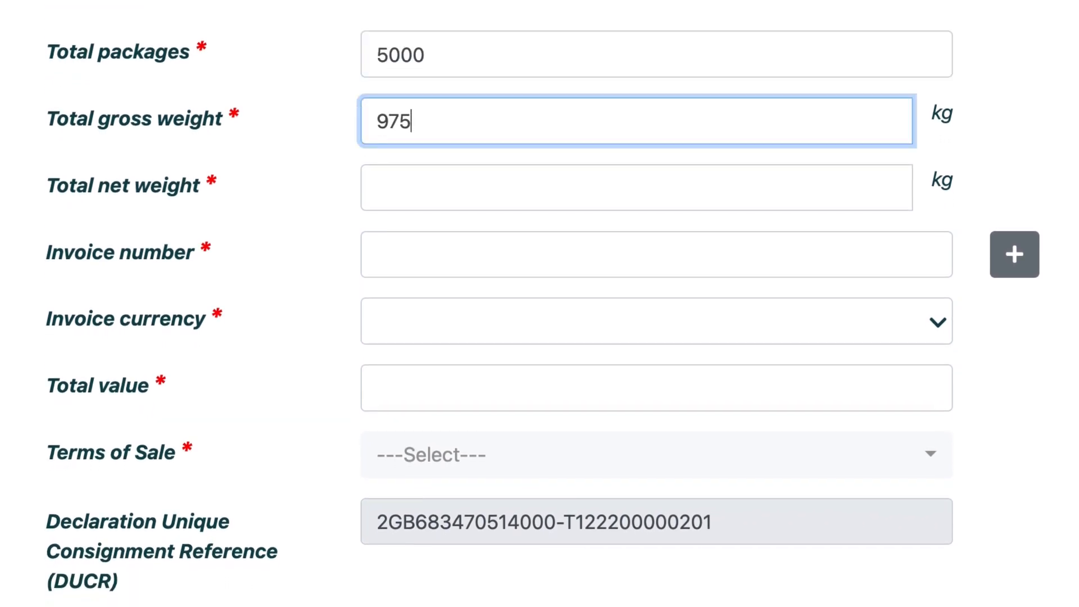
key("Tab")
type("820")
Enter invoice number EX5555222 with invoice currency GBP and a total value of 12750.00
key("Tab")
type("EX5555222")
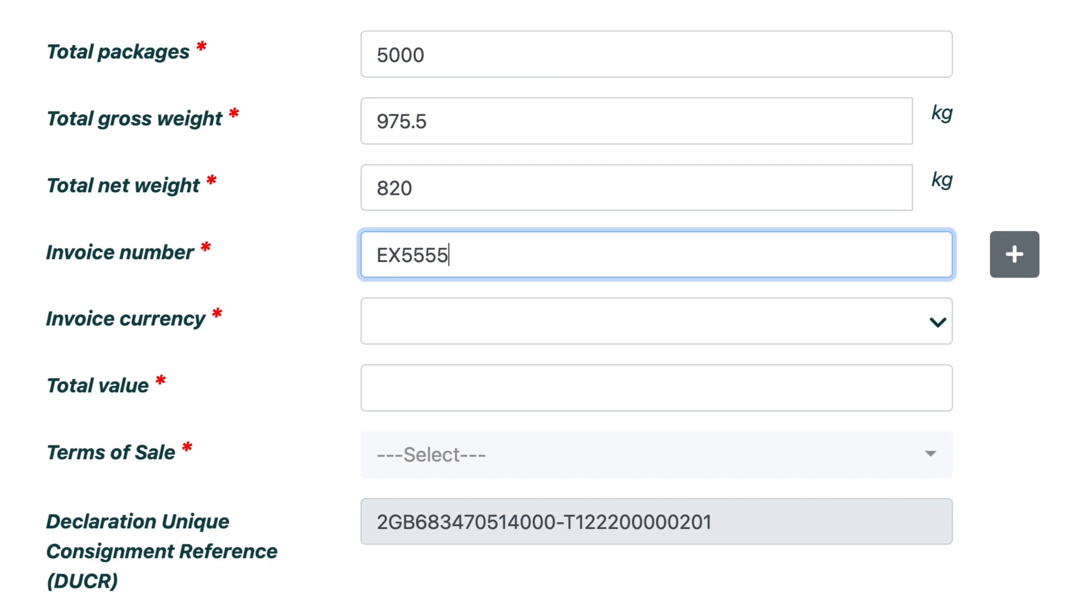
key("Tab")
key("Tab")
type("12750.00")
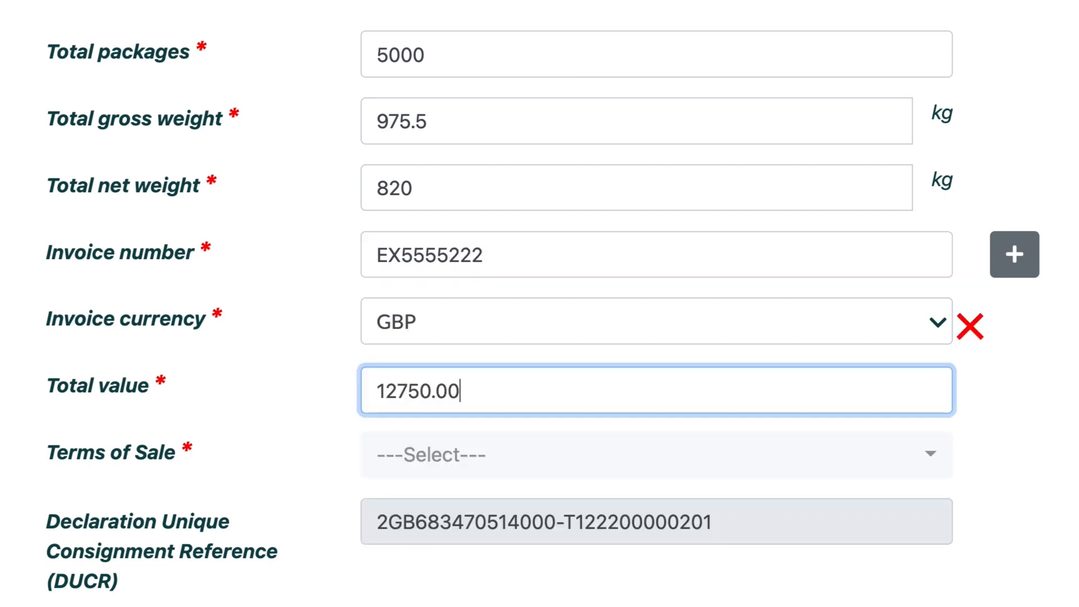
key("Tab")
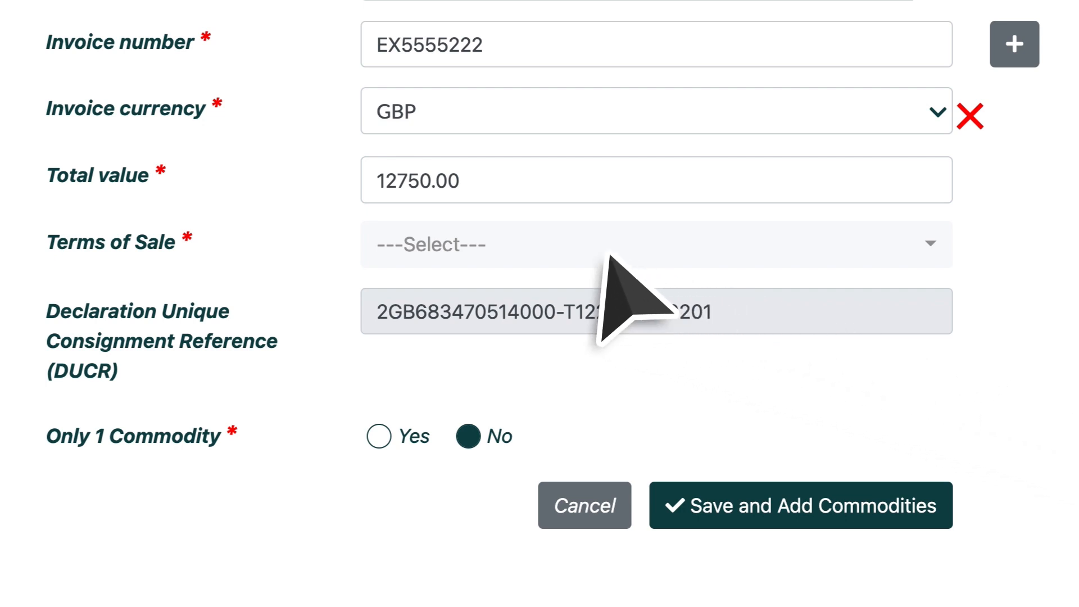
Set the terms of sale to EXW - EX WORKS, mark the consignment as having only one commodity, and save it to add commodities
left_click(585, 248)
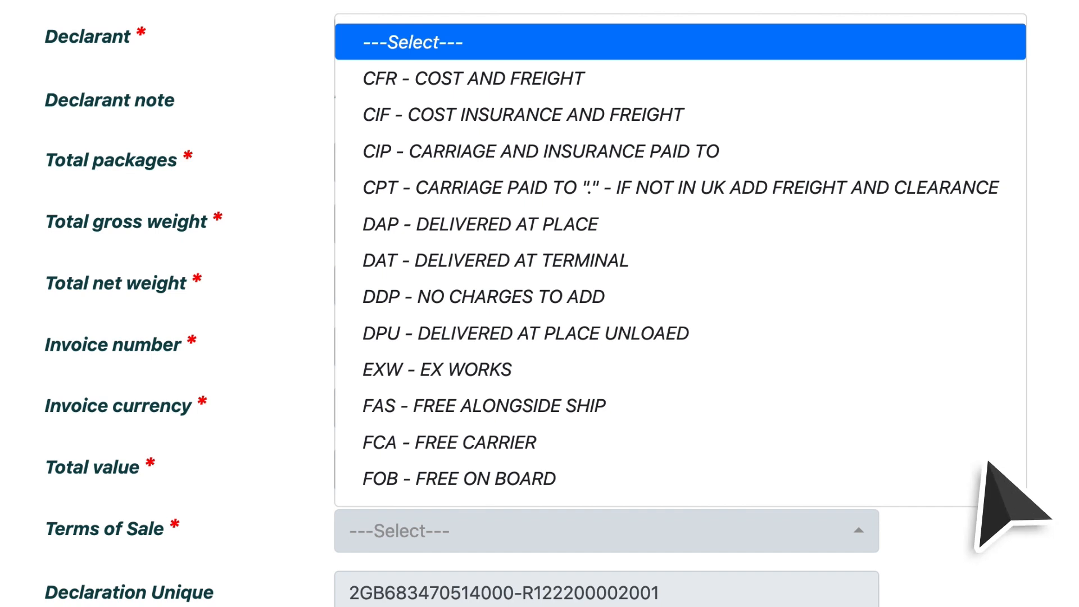
left_click(538, 365)
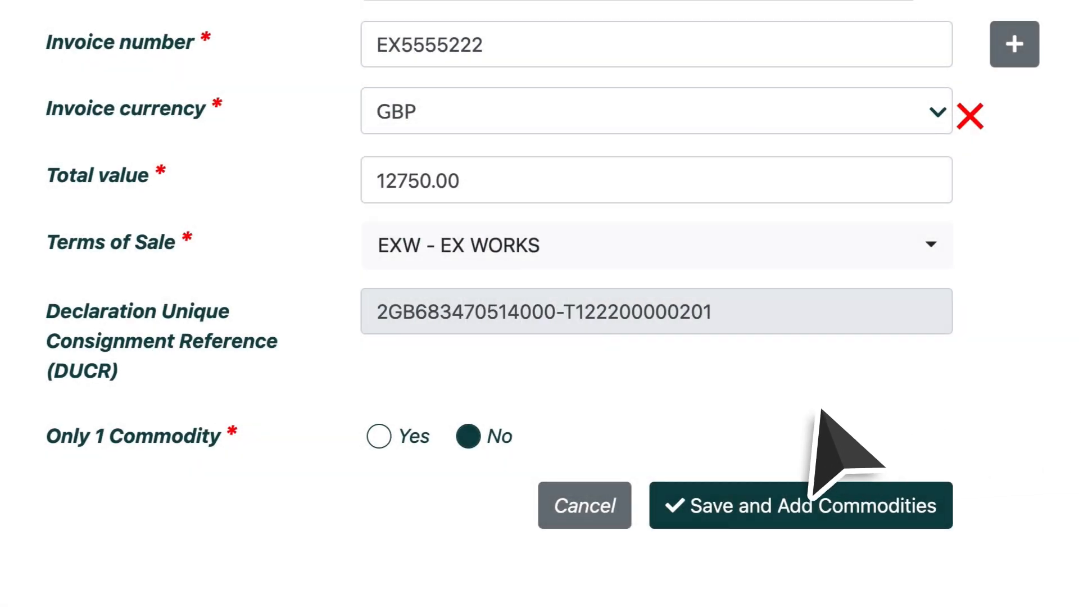
left_click(375, 435)
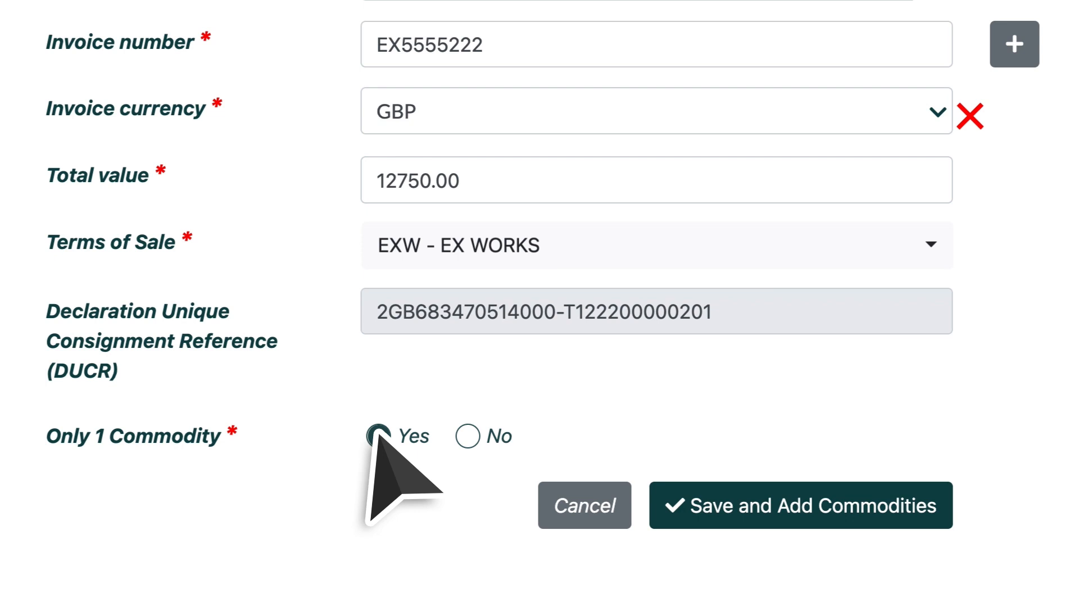
left_click(692, 494)
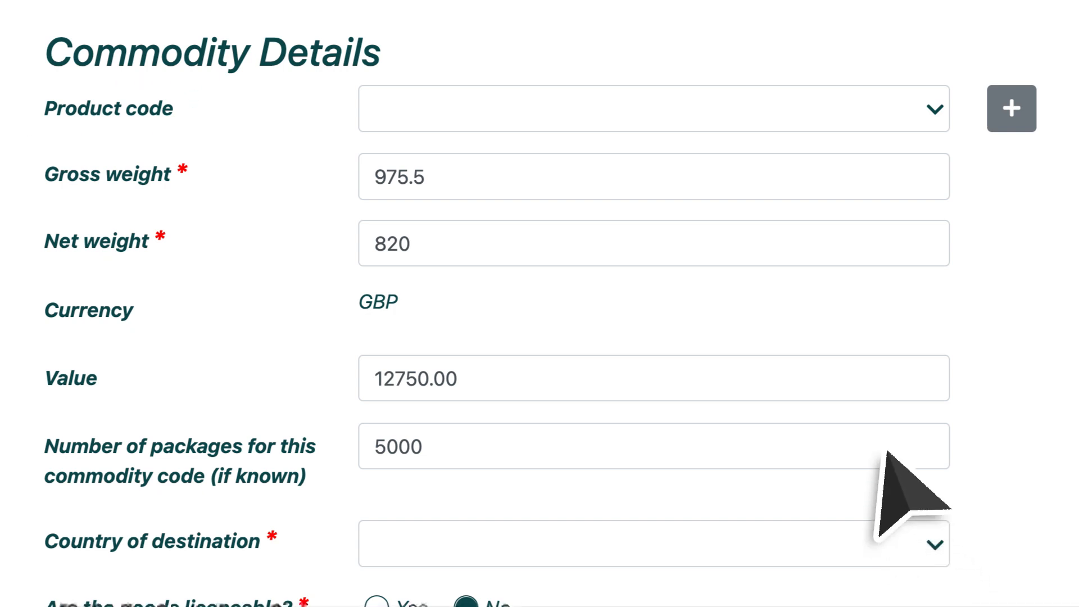
Create a new product for the commodity described as TEST PRODUCT with commodity code 11063090 - 60, and save it
left_click(652, 108)
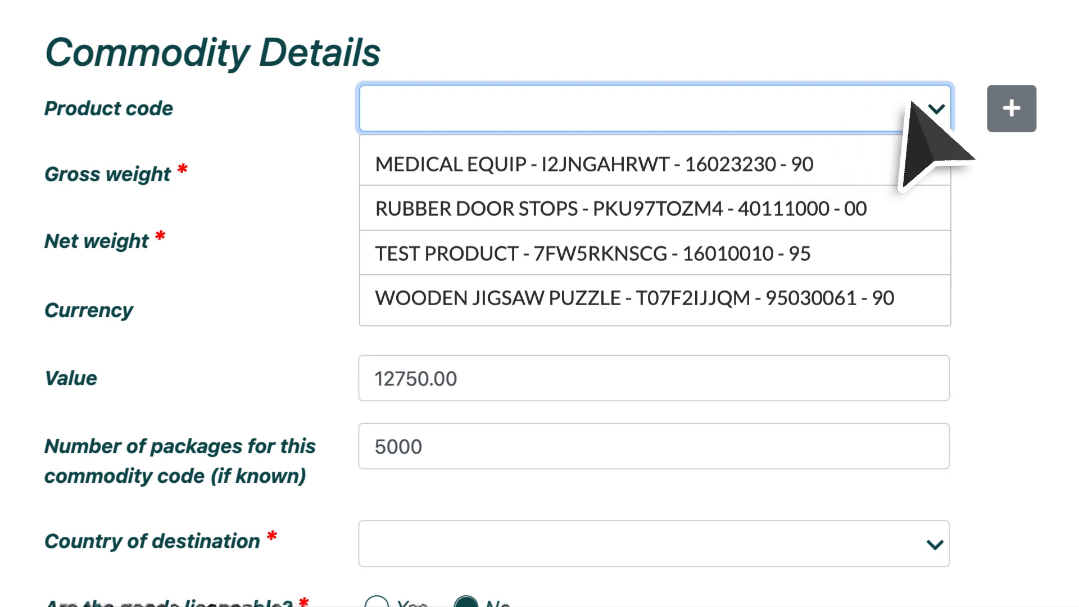
left_click(1009, 106)
type("TEST PRODUCT")
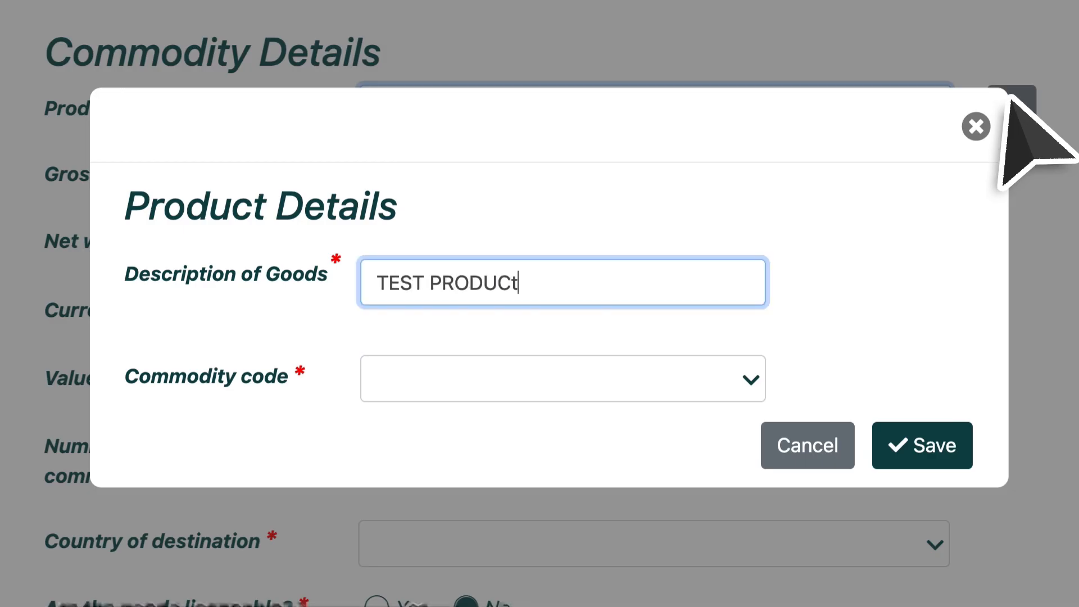
left_click(657, 379)
left_click(620, 423)
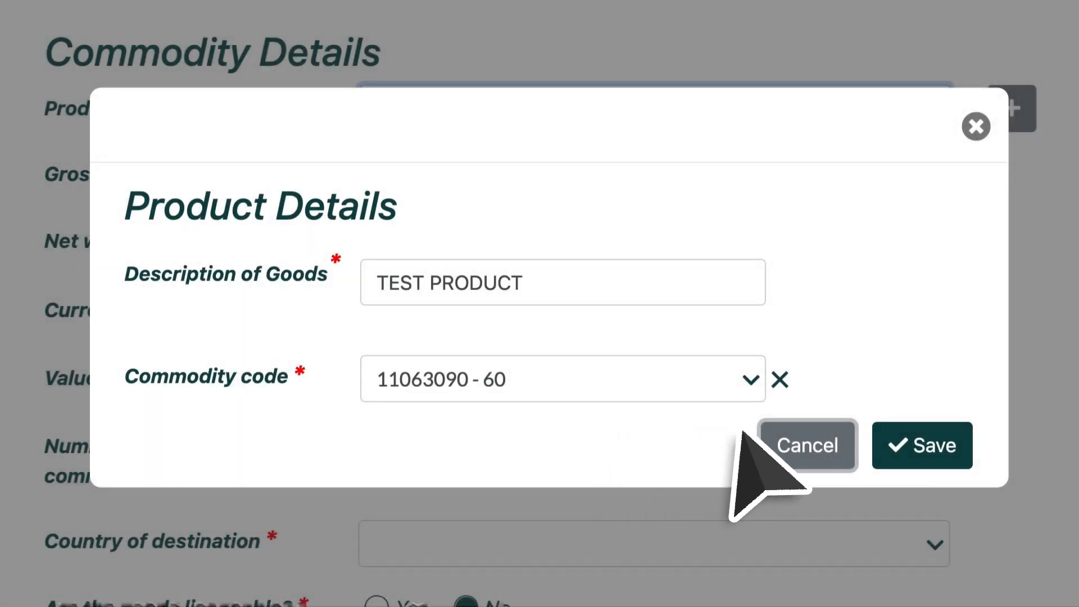
left_click(928, 444)
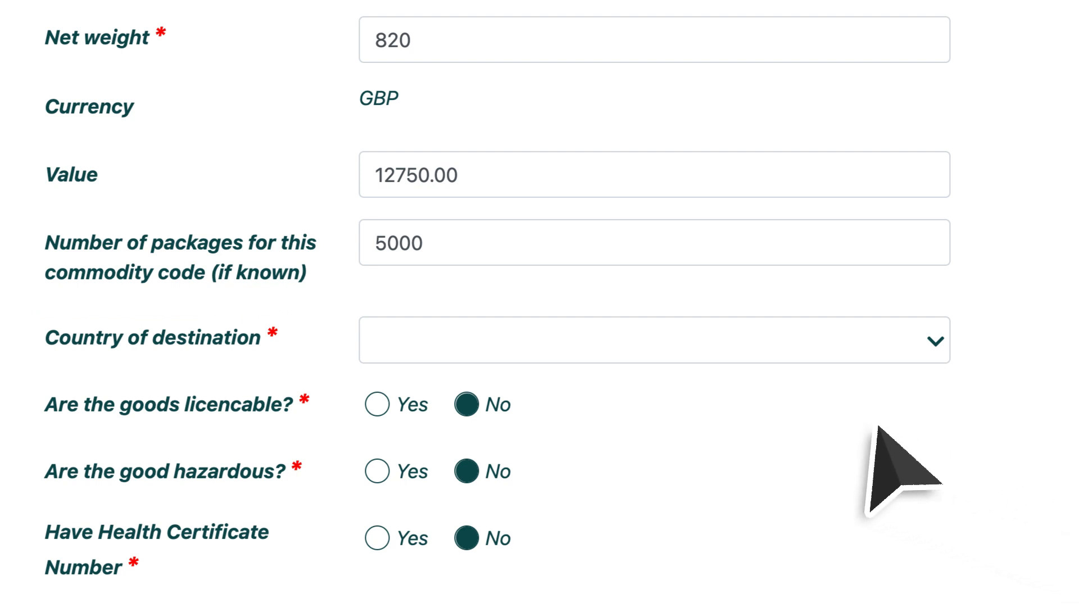
Set the commodity's country of destination to IT - ITALY and its preference to No, and save the commodity
left_click(635, 341)
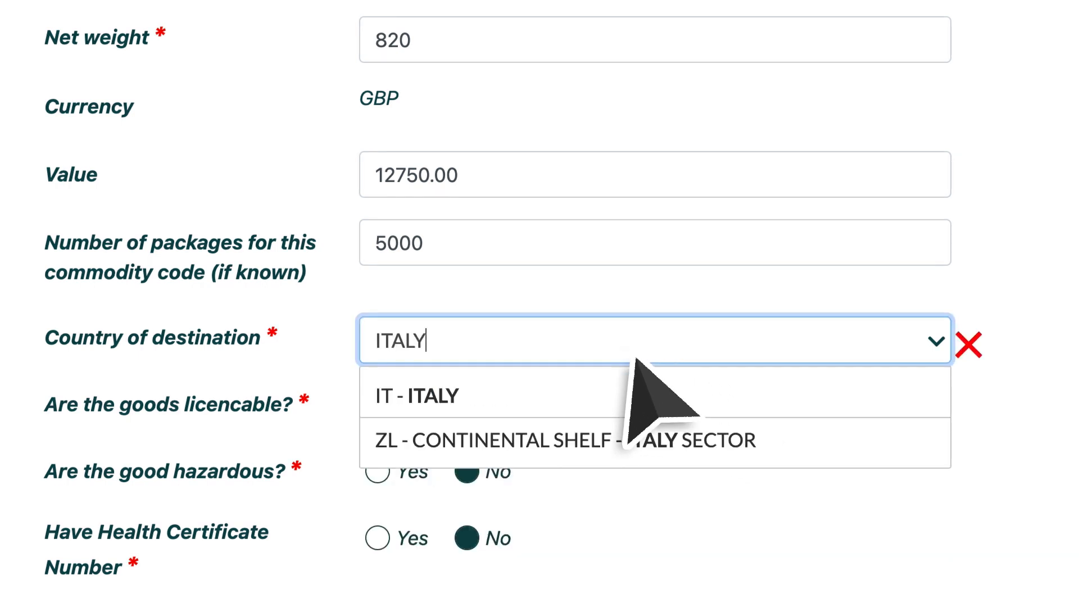
left_click(635, 392)
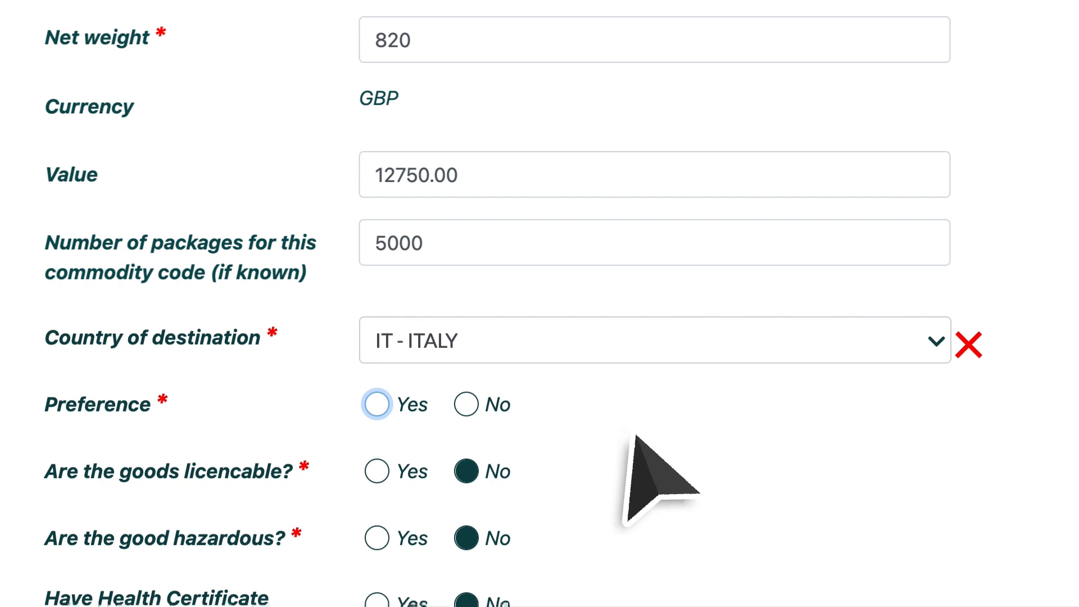
left_click(466, 404)
scroll(715, 409, "down", 2)
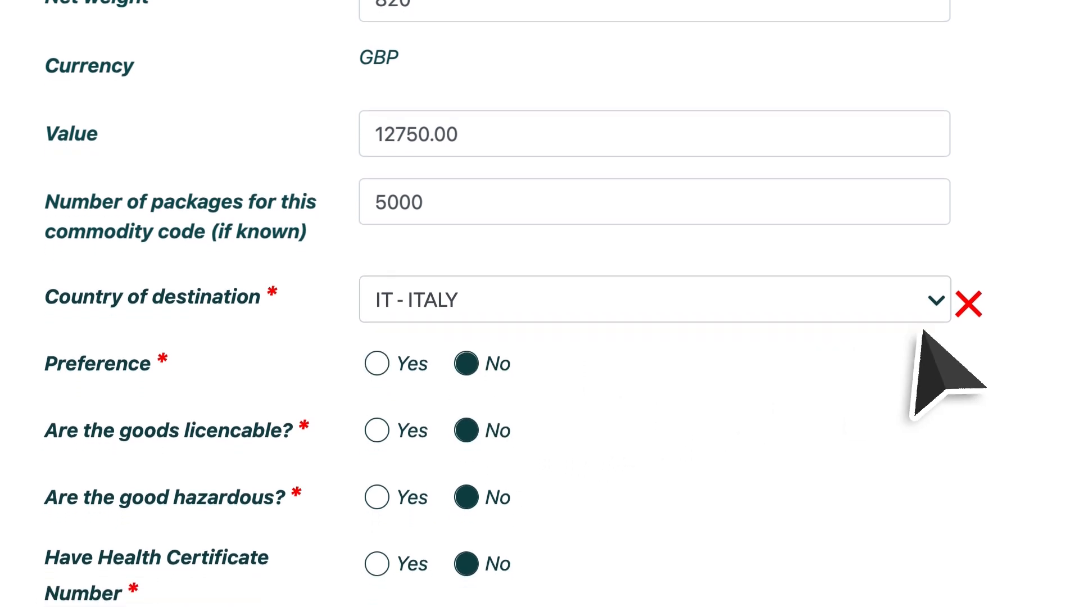
scroll(1075, 337, "down", 2)
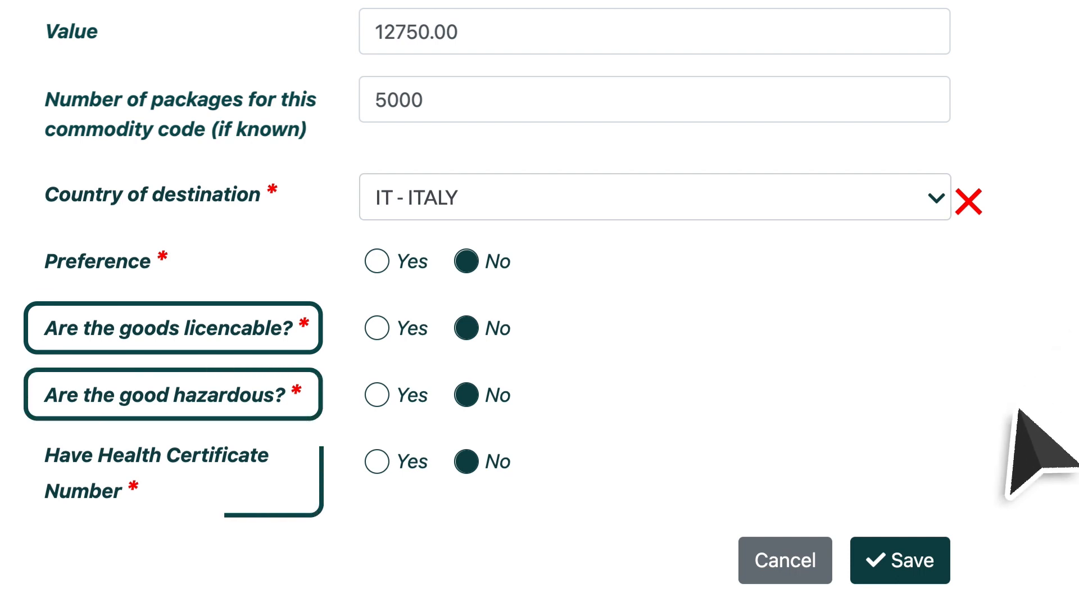
left_click(904, 559)
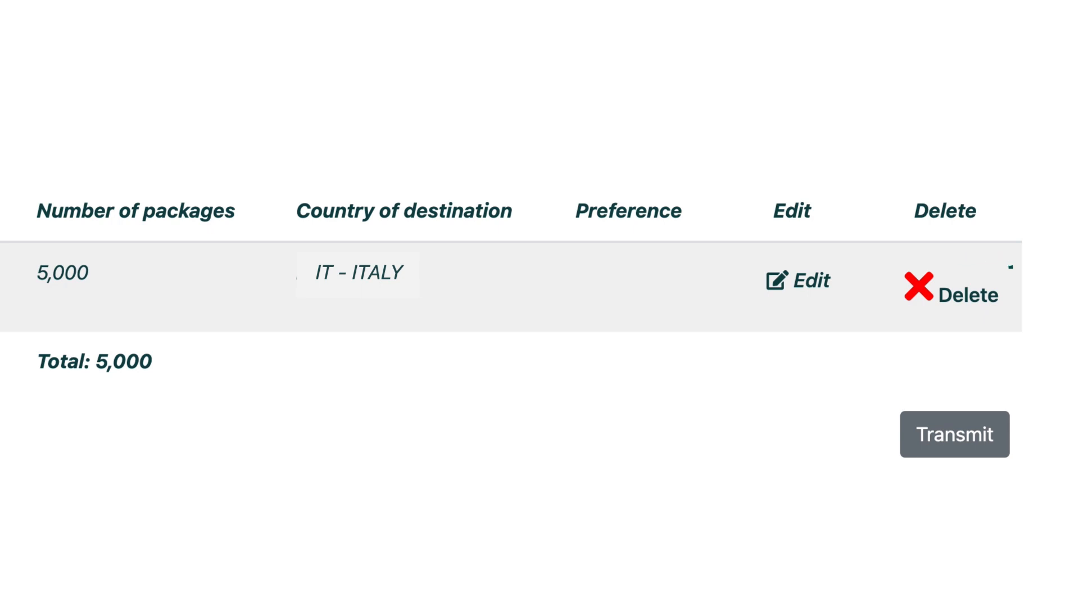
Transmit the consignment and open the list of shipments out of the UK
left_click(949, 435)
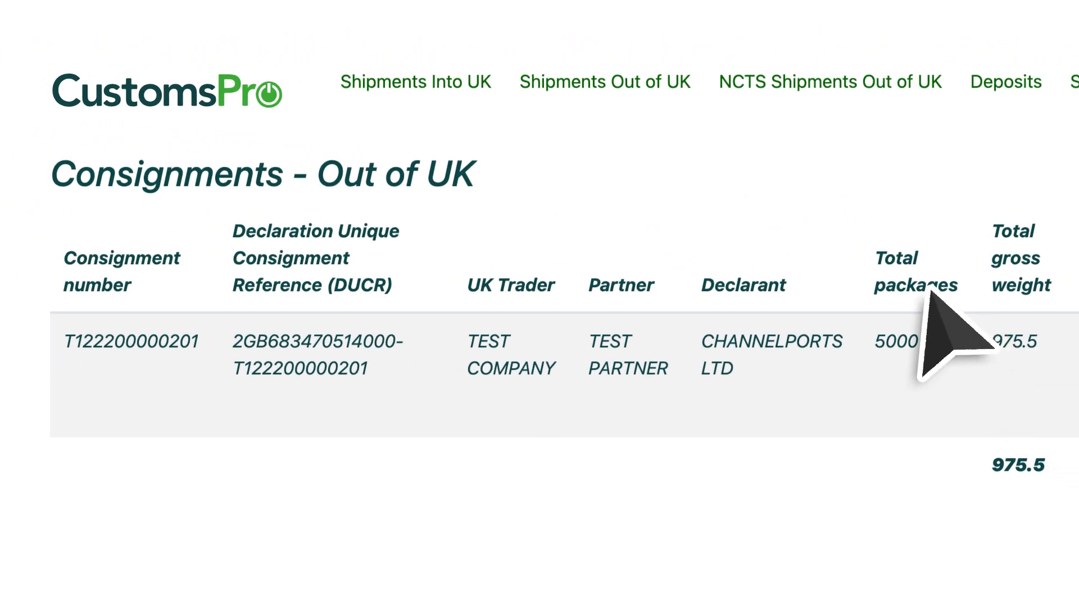
left_click(597, 84)
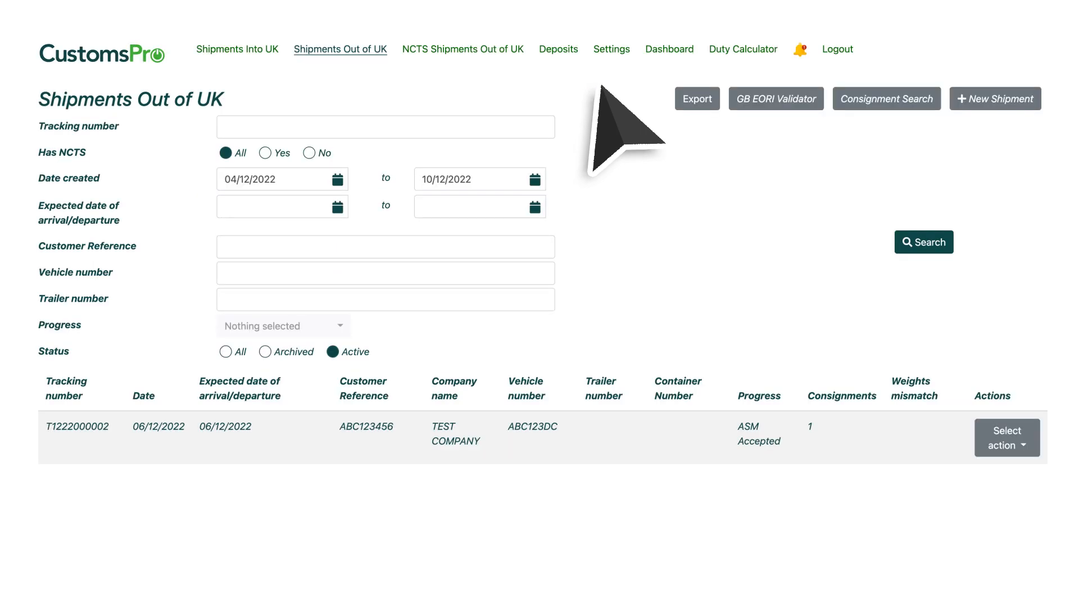